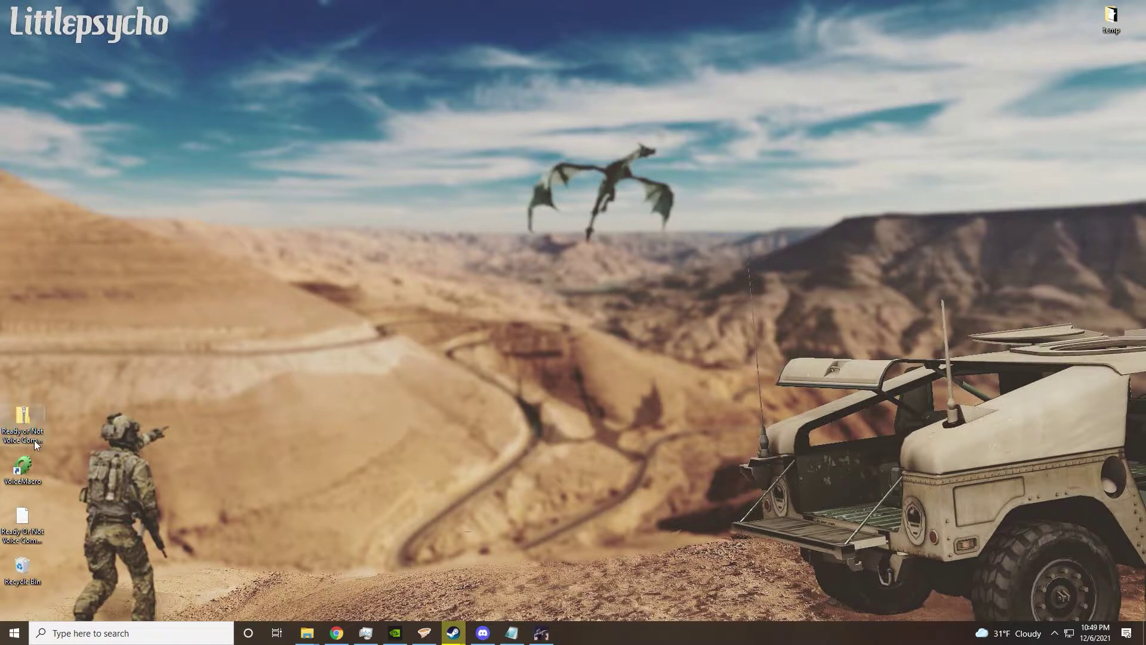
Open the voice commands zip and its Ready or Not Voice Commands folder
click(23, 418)
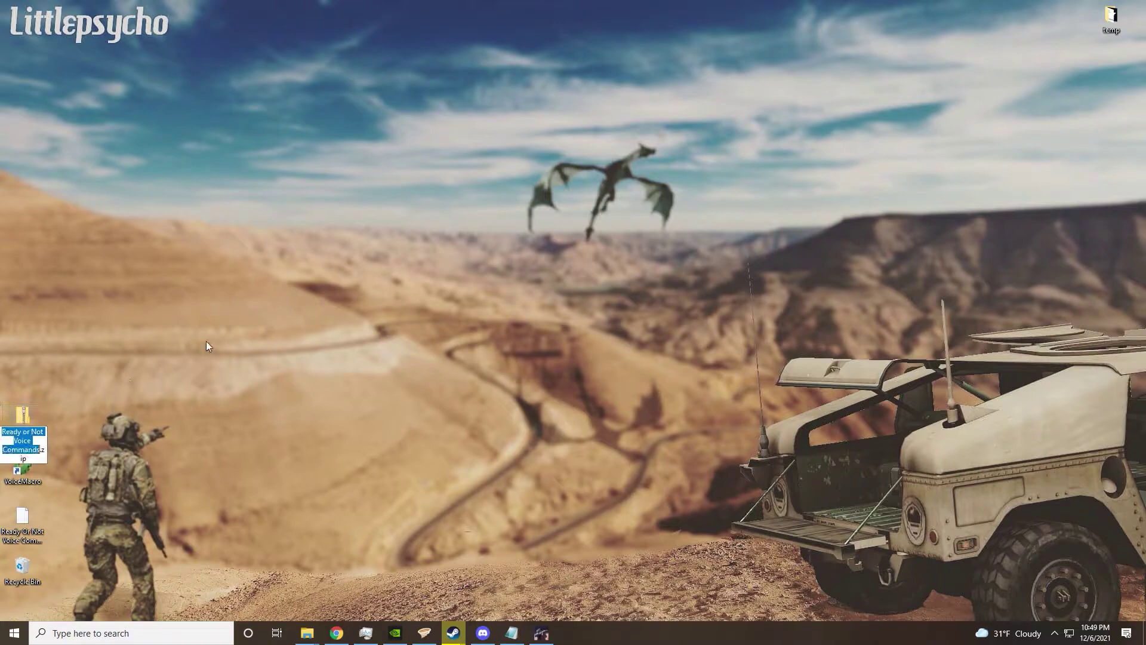
double_click(33, 419)
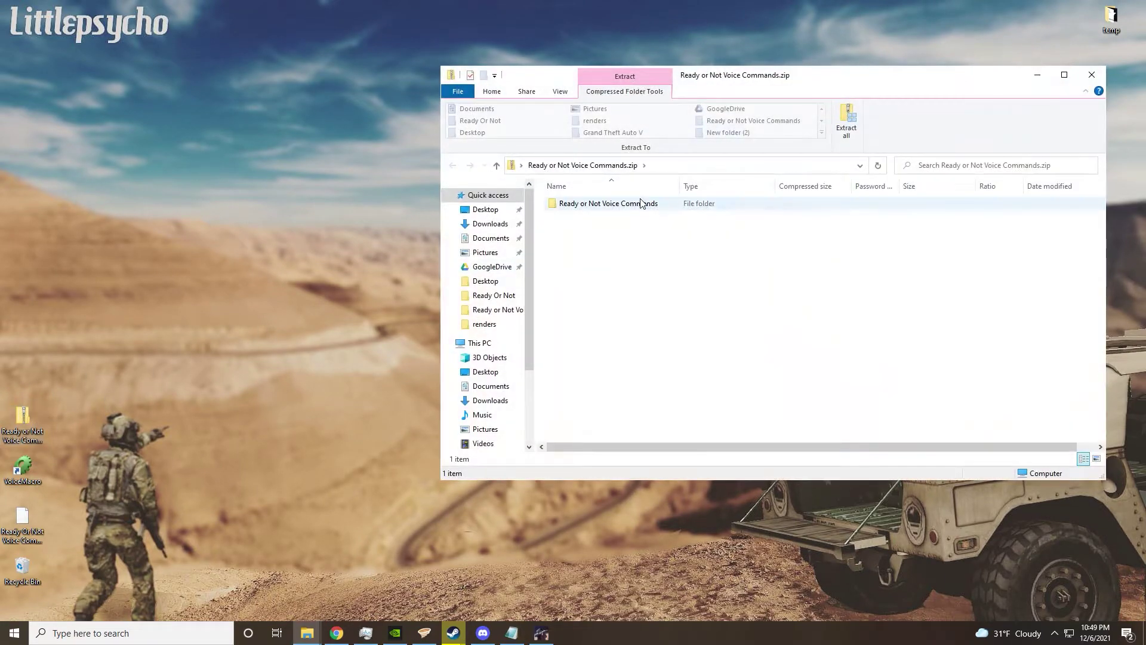
click(647, 206)
double_click(648, 207)
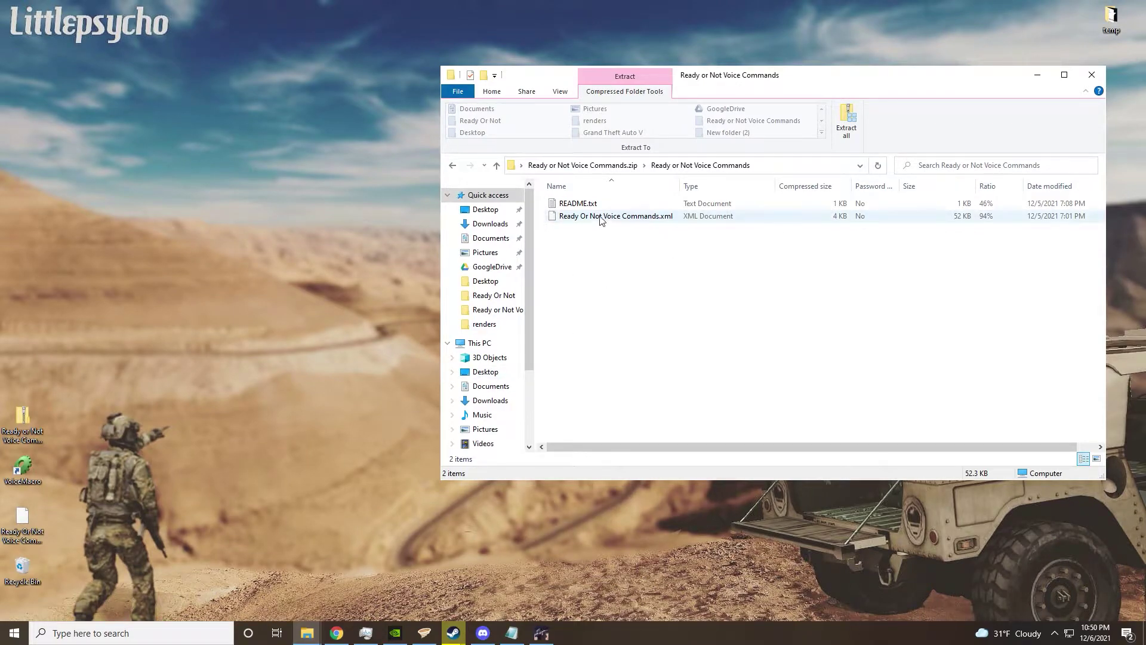
Read the setup instructions in README.txt, then close Notepad
drag(589, 238, 648, 257)
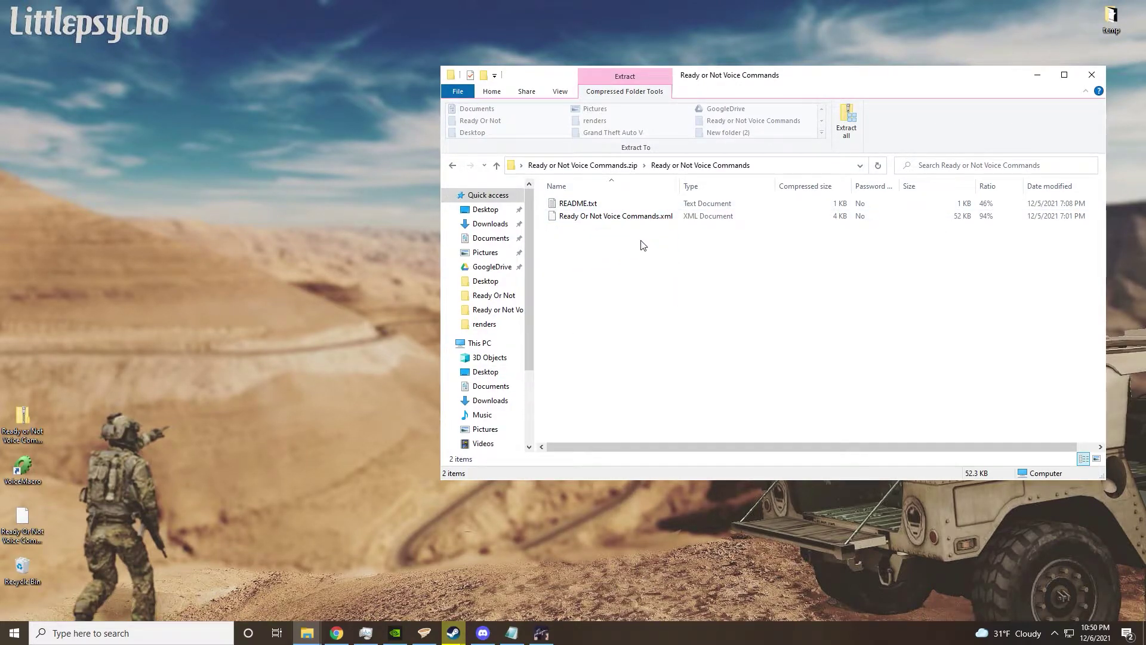
double_click(602, 203)
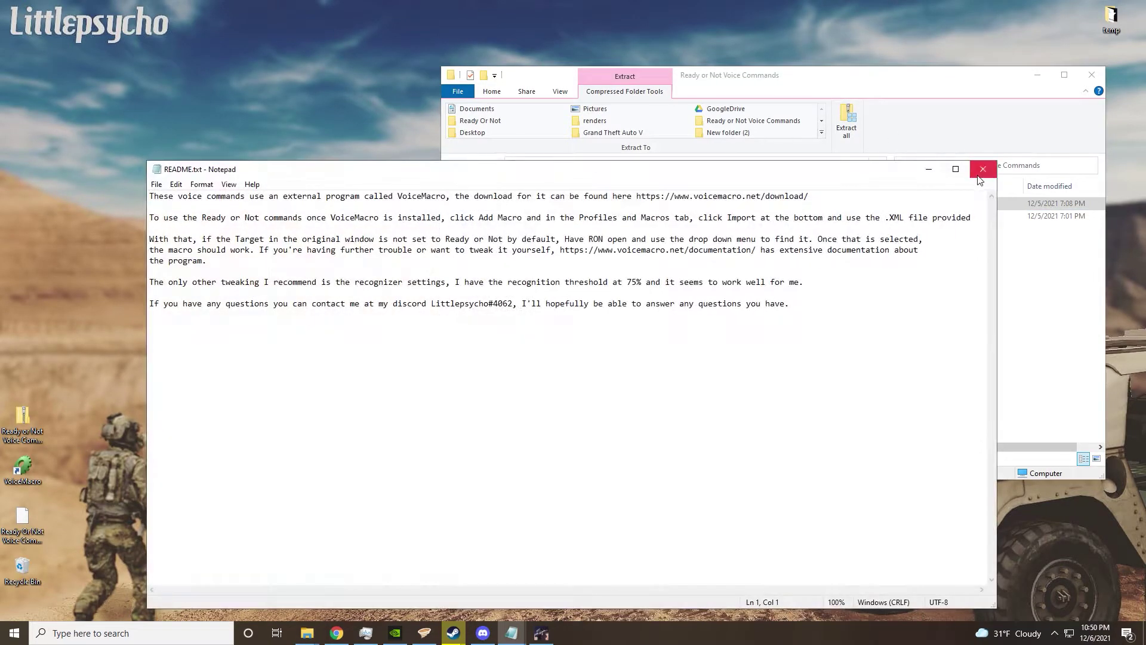
click(979, 175)
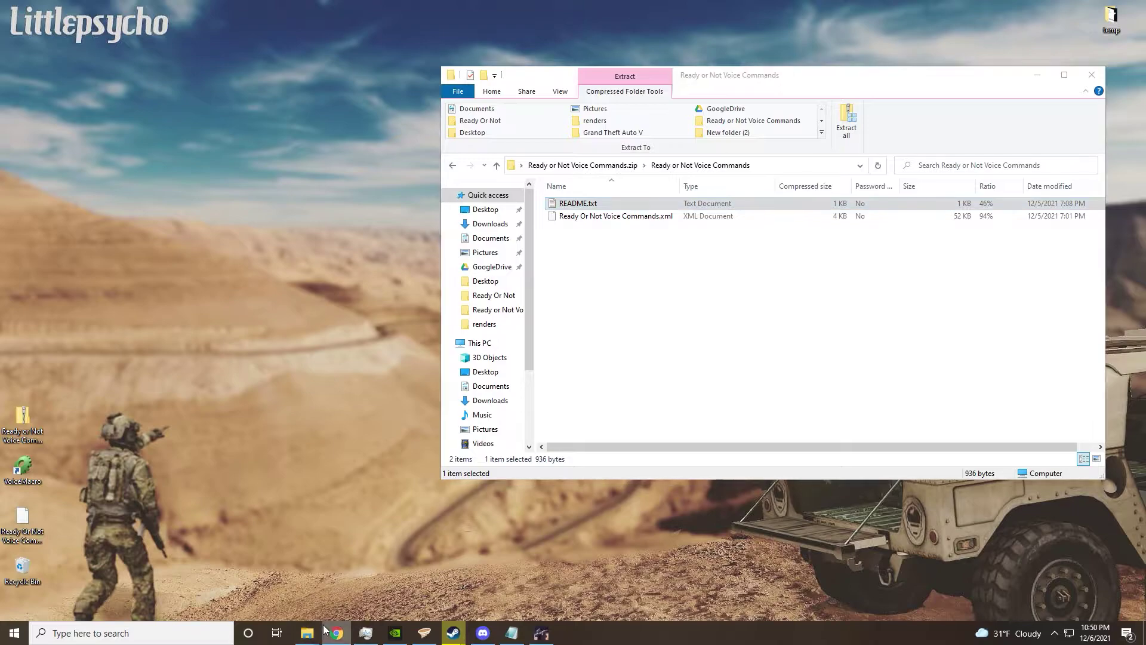
click(336, 633)
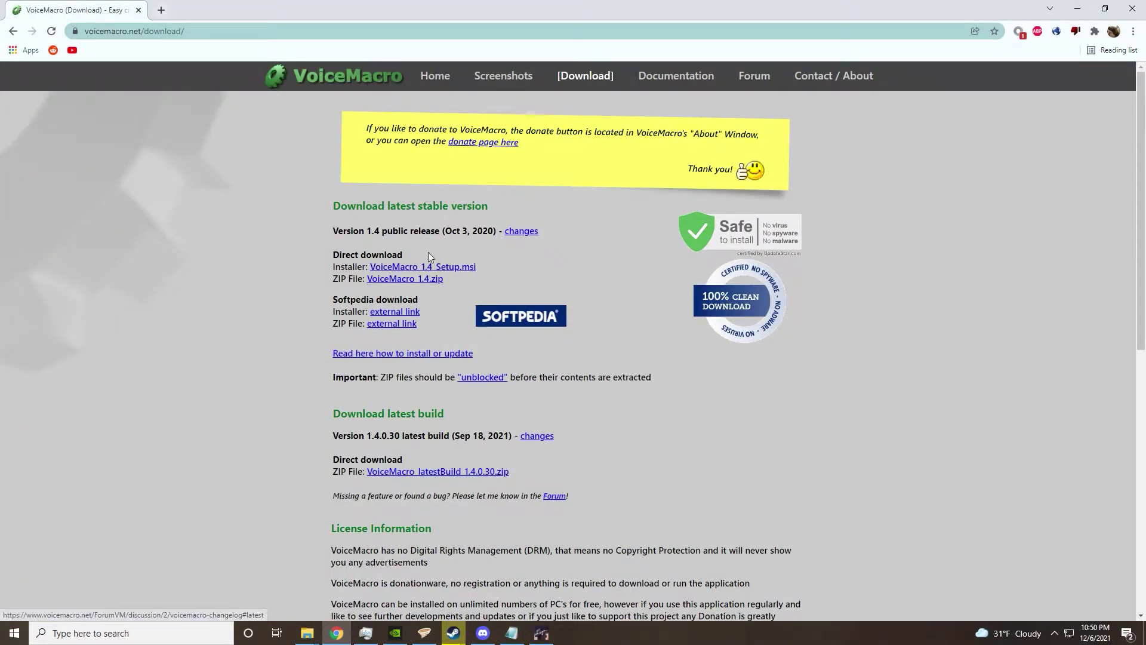
click(1077, 10)
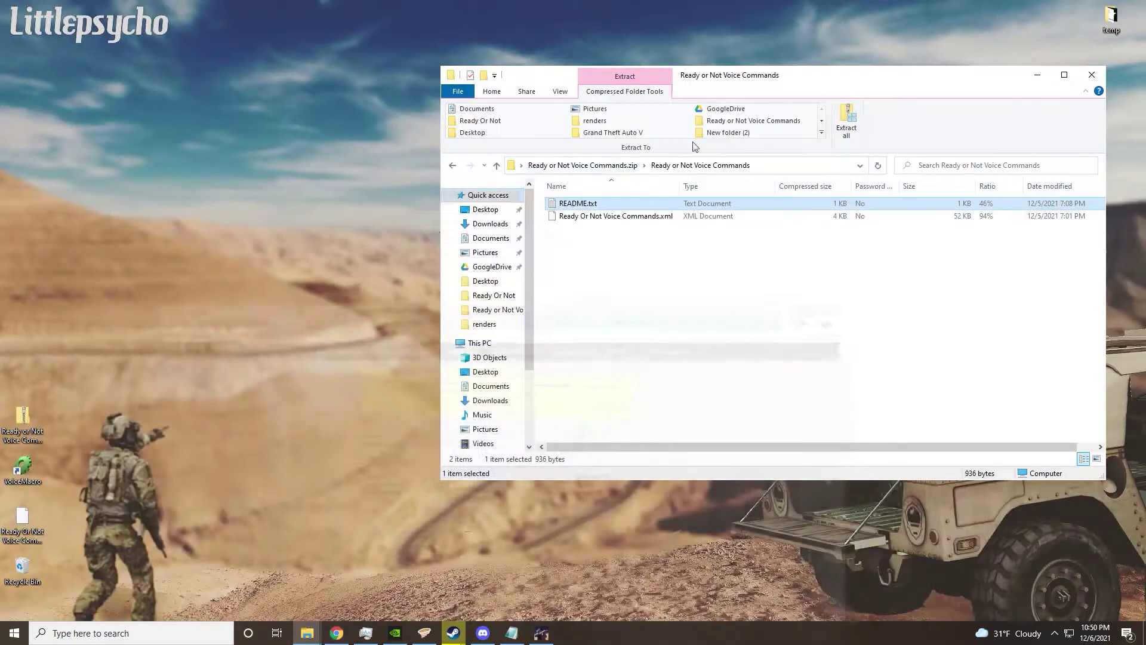
Launch VoiceMacro, move it top-left, and copy Ready Or Not Voice Commands.xml to the desktop
double_click(24, 469)
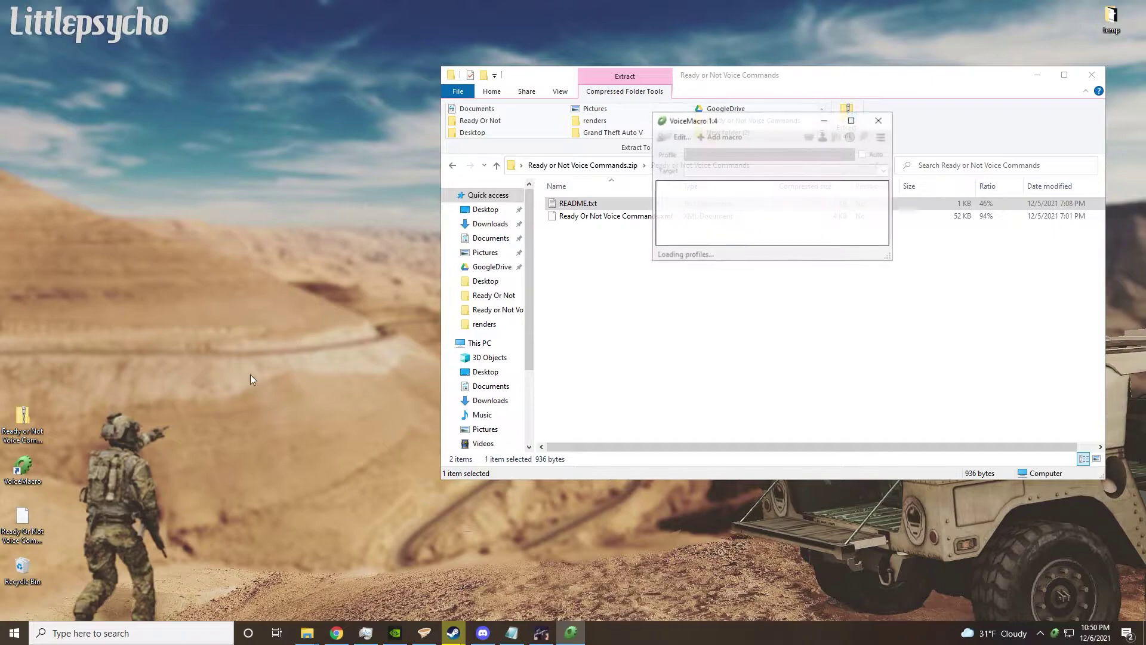
drag(725, 126, 267, 63)
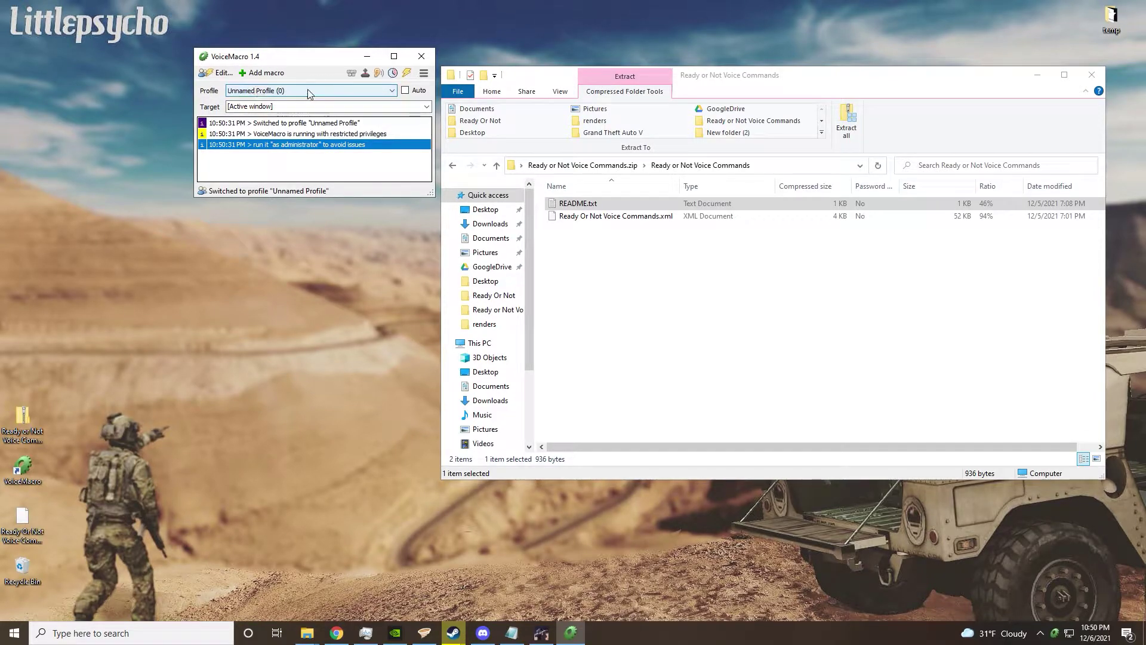
drag(634, 216, 23, 454)
click(651, 220)
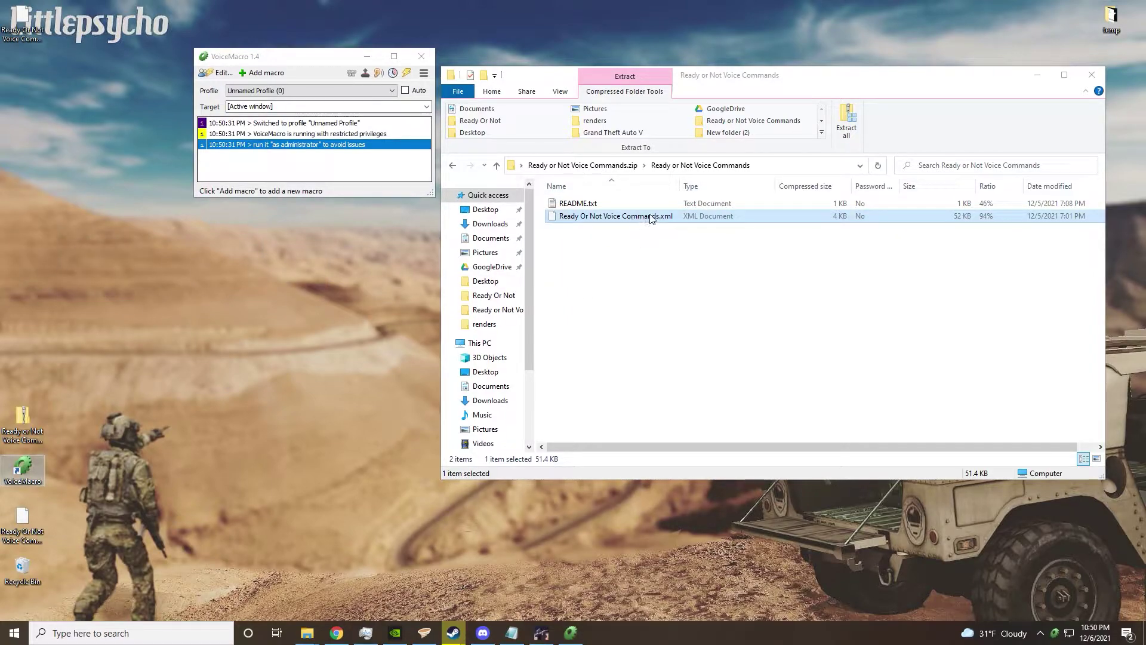
drag(629, 225, 145, 236)
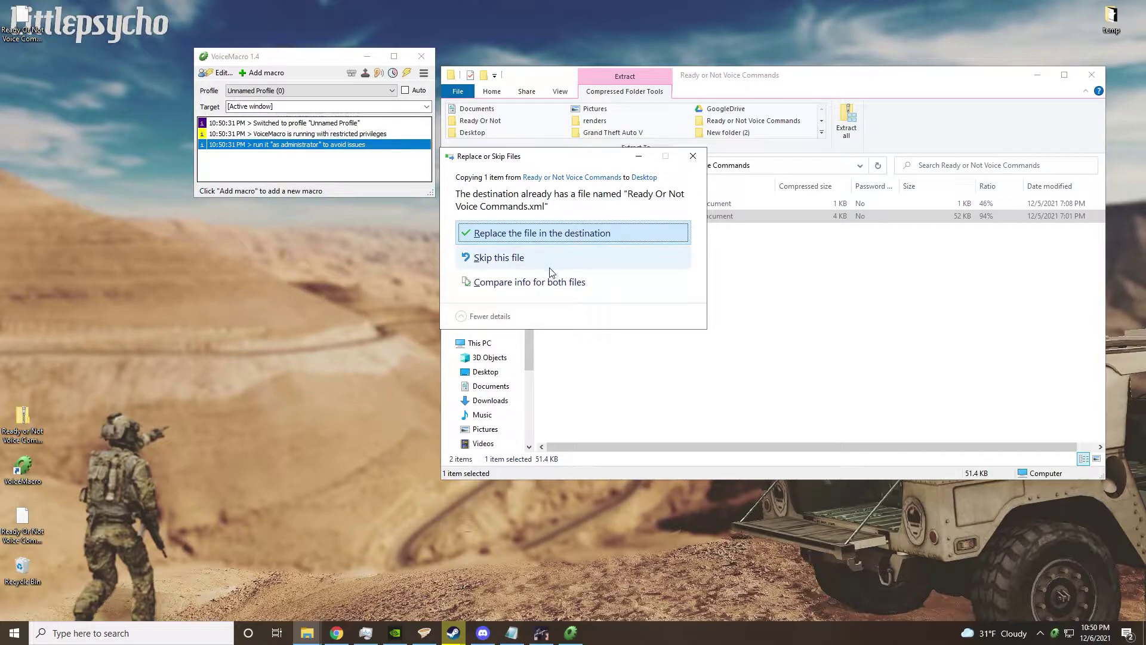
click(692, 156)
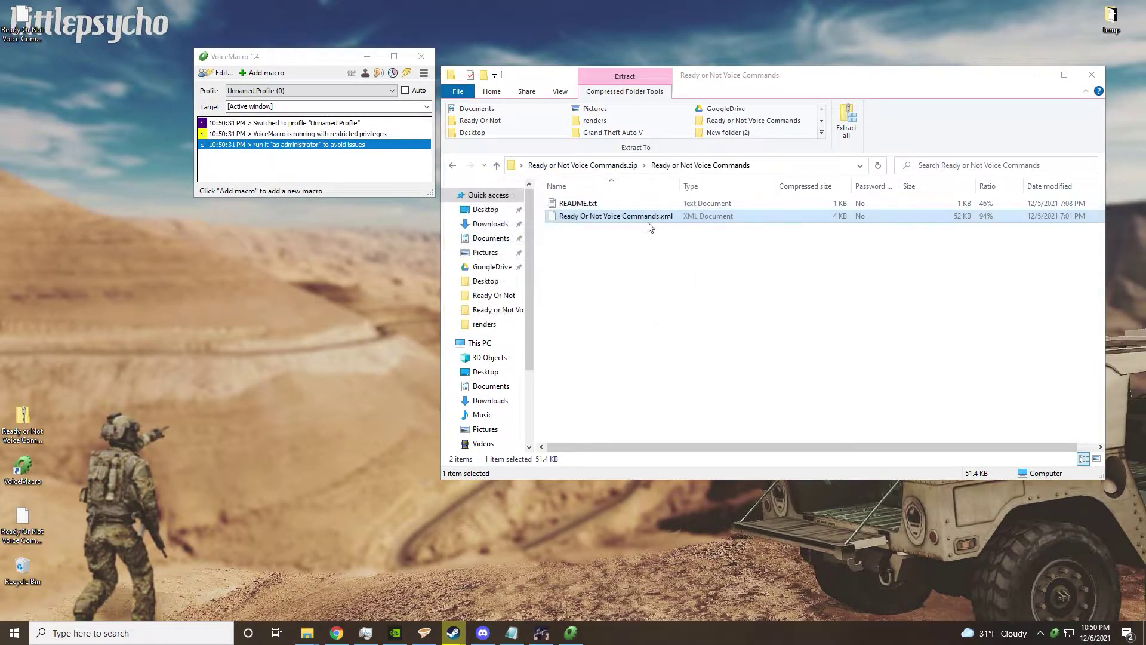
click(158, 430)
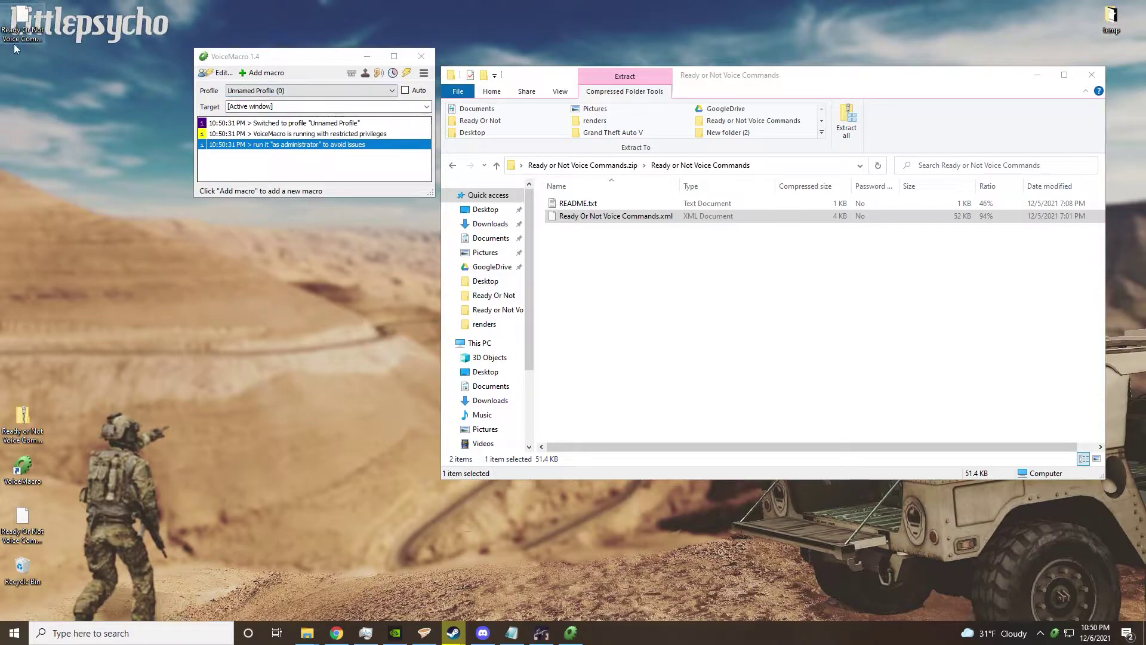
Import Ready Or Not Voice Commands.xml from the Desktop into VoiceMacro's profile editor
click(219, 72)
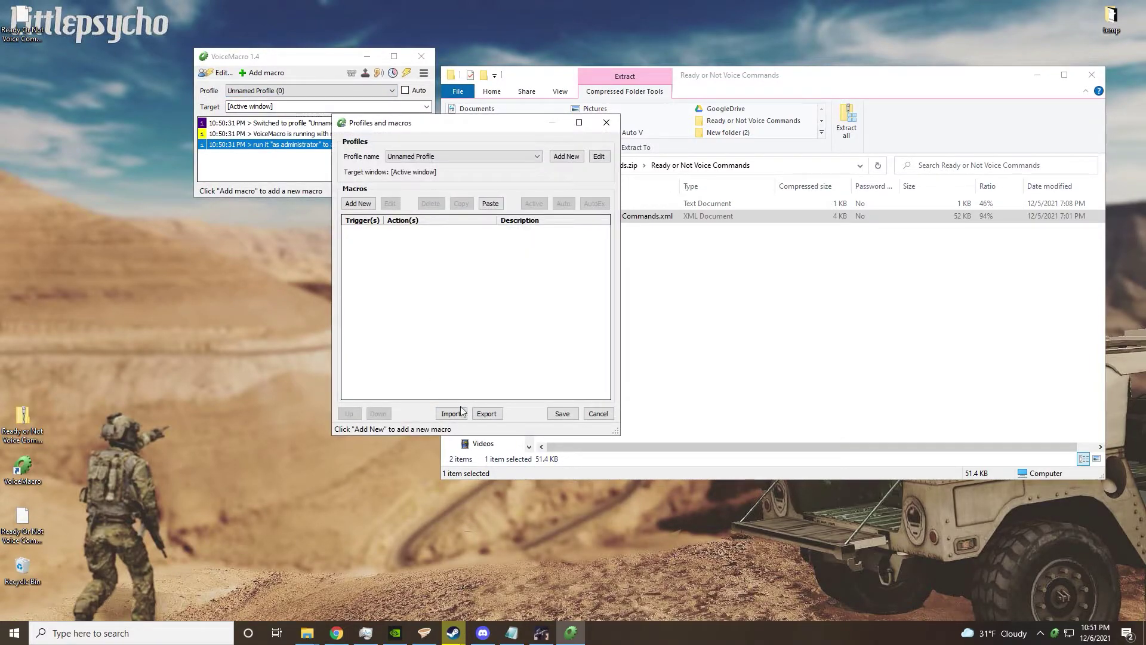
click(452, 413)
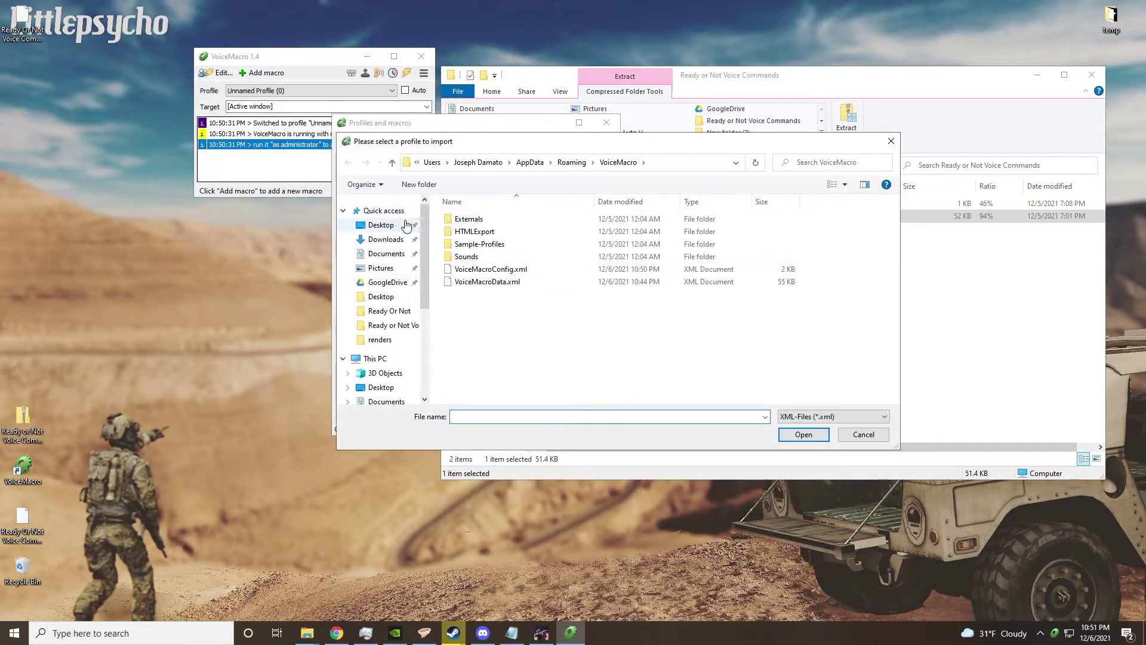
click(385, 226)
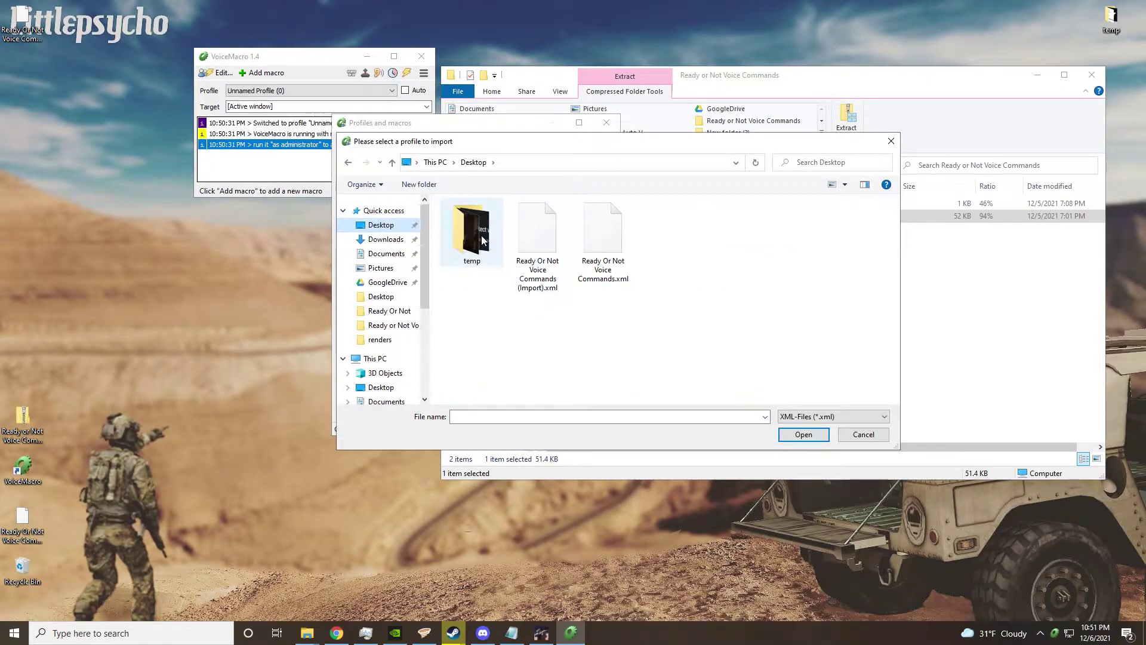
double_click(597, 241)
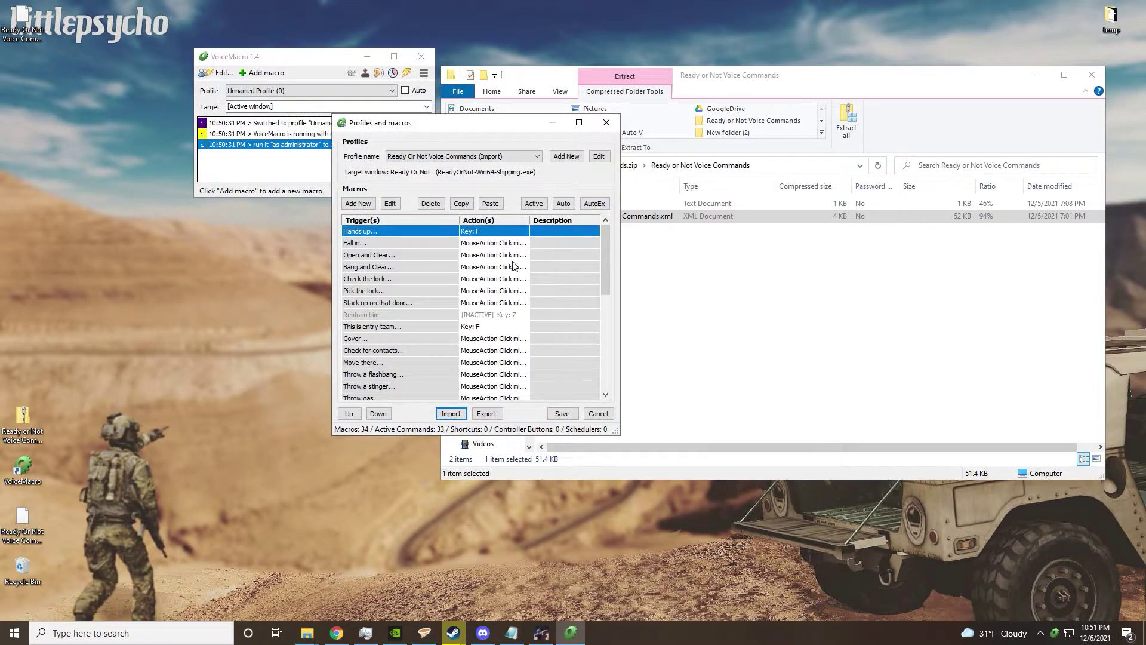
click(561, 413)
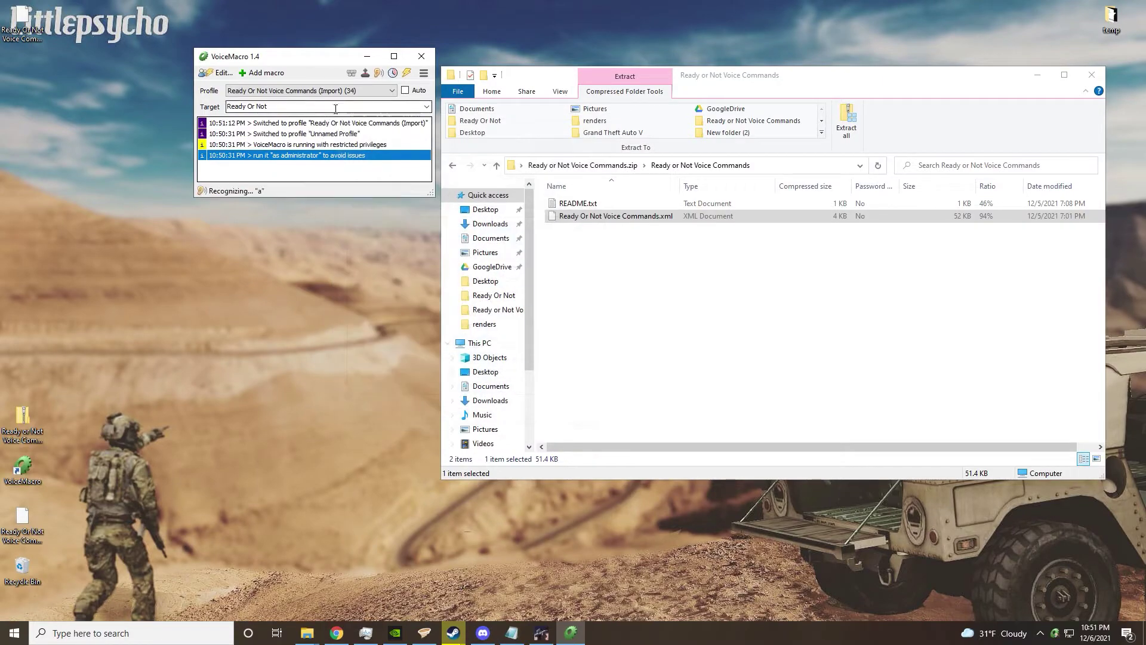
click(315, 92)
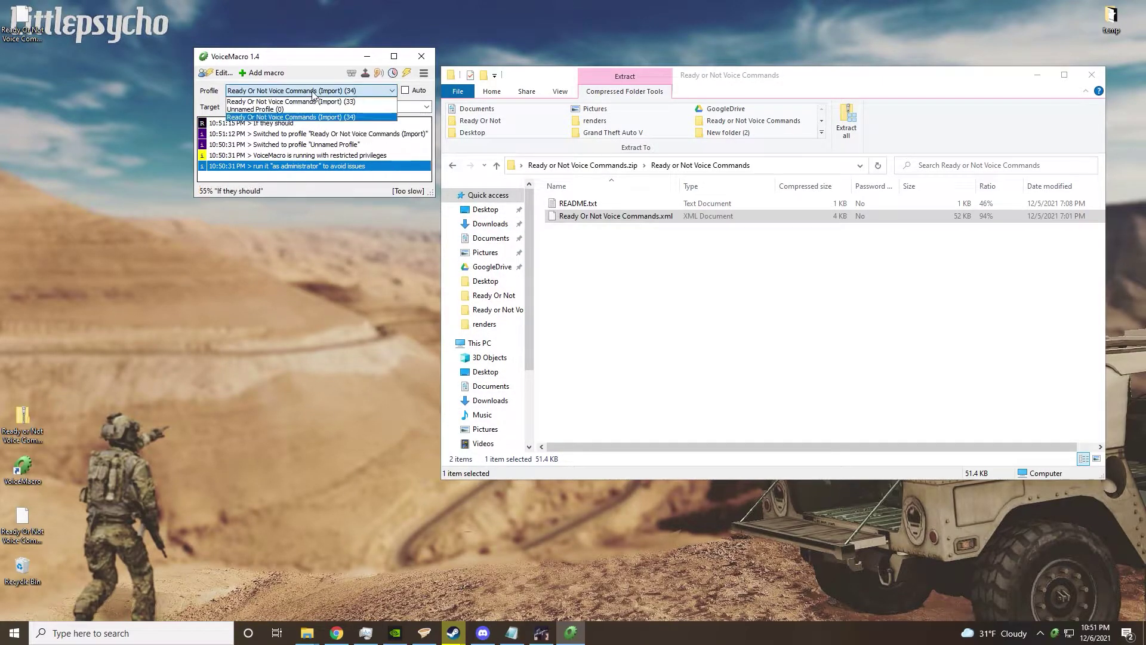
click(315, 117)
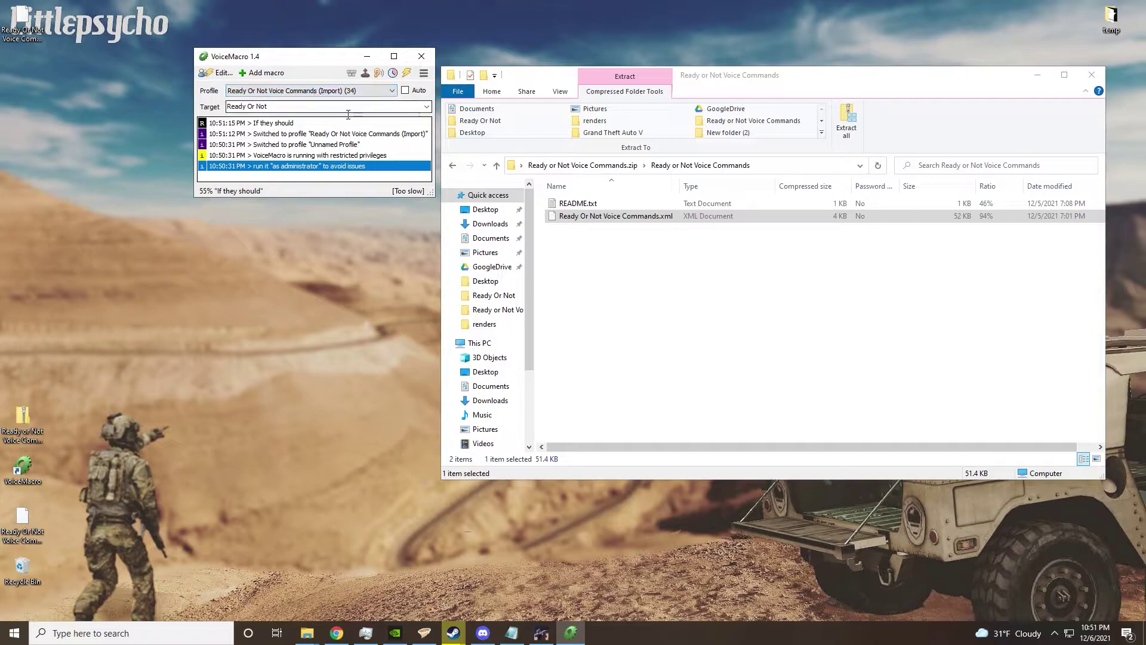
click(428, 107)
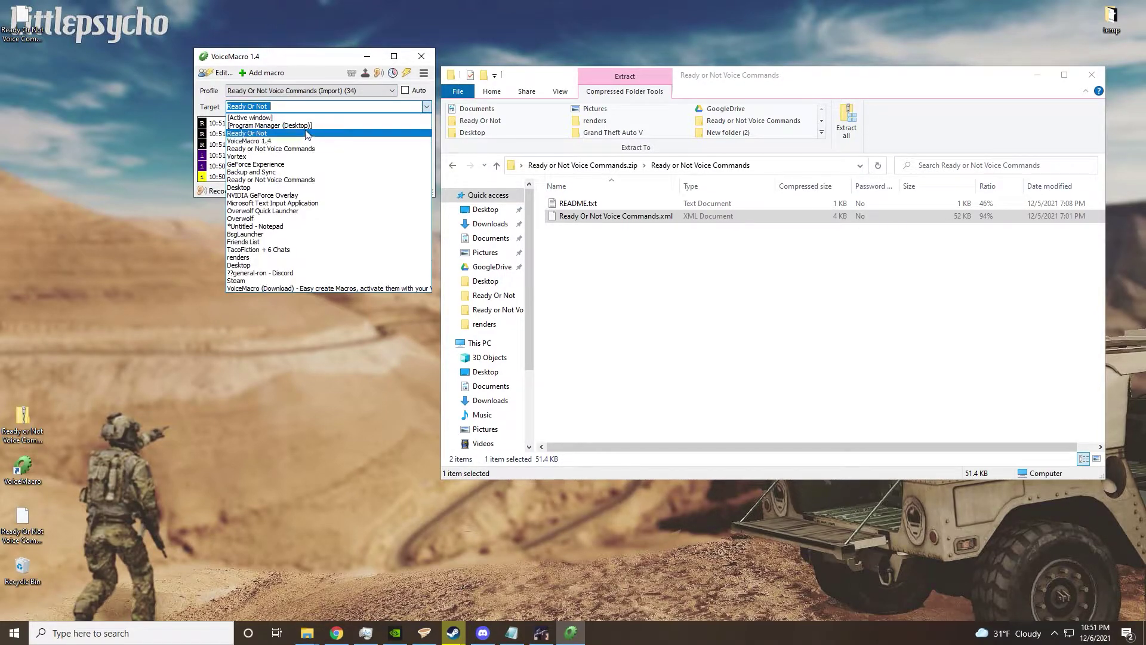
click(326, 117)
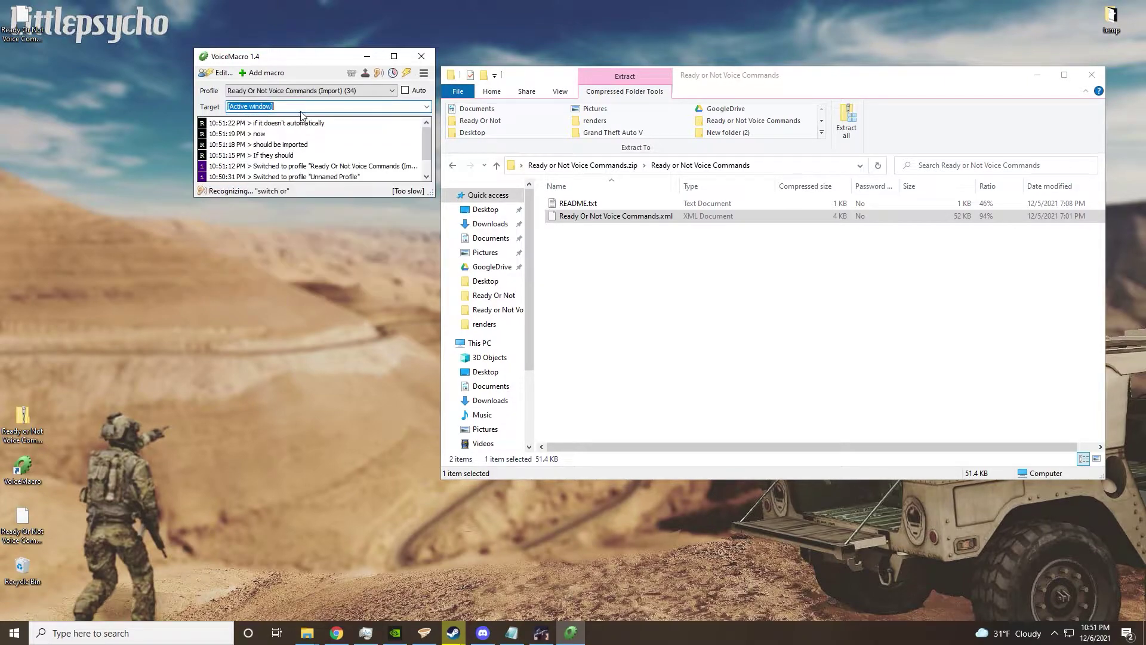
click(332, 118)
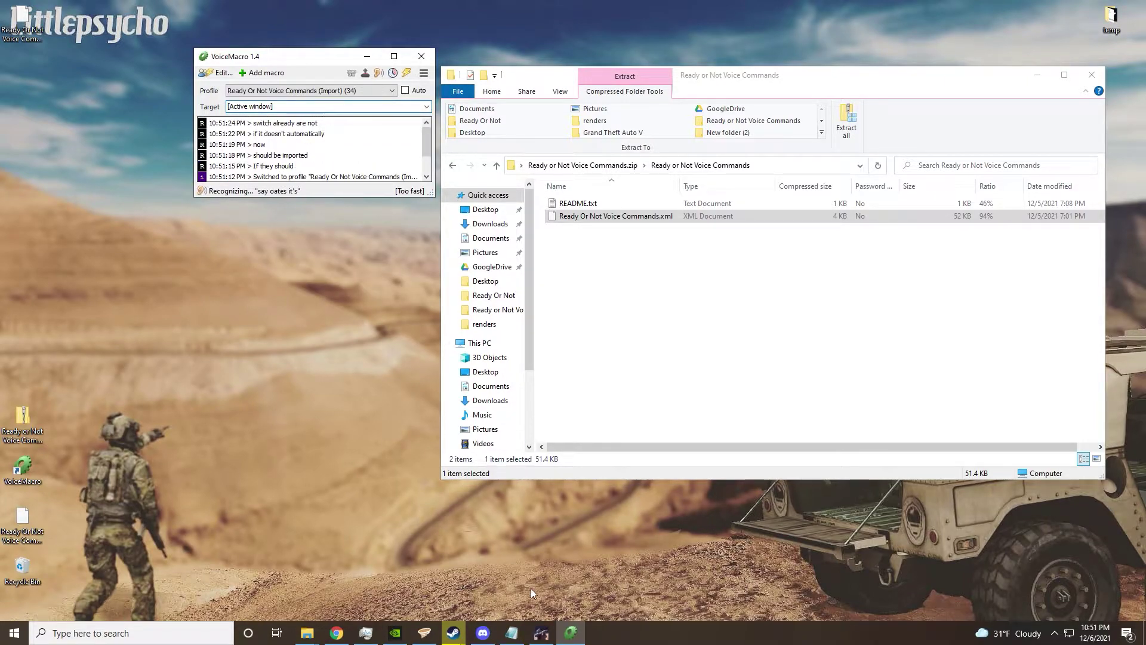
click(427, 106)
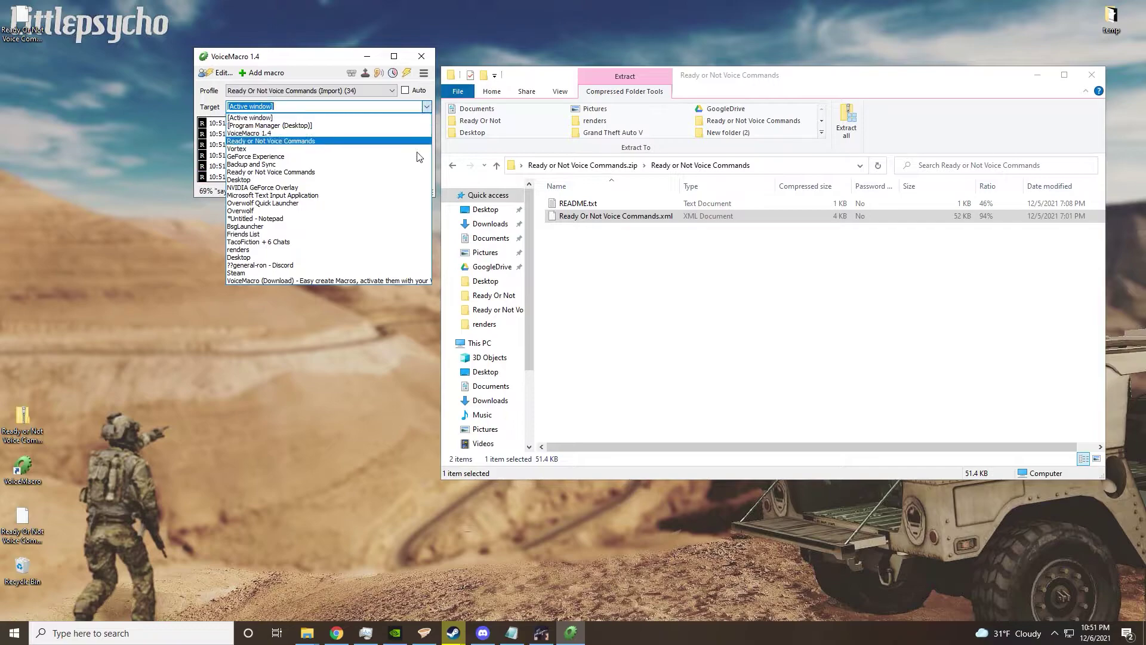
click(428, 106)
Start Ready Or Not from Steam in DirectX 11 mode, approve the prompt, and show the desktop
mouse_move(453, 633)
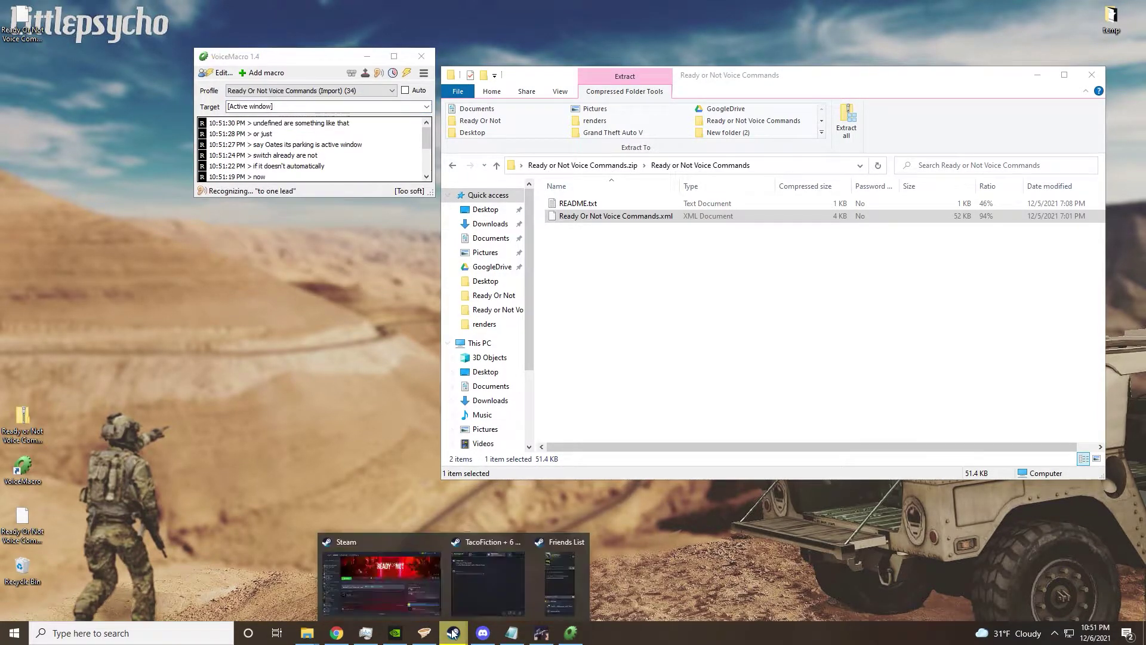
click(382, 570)
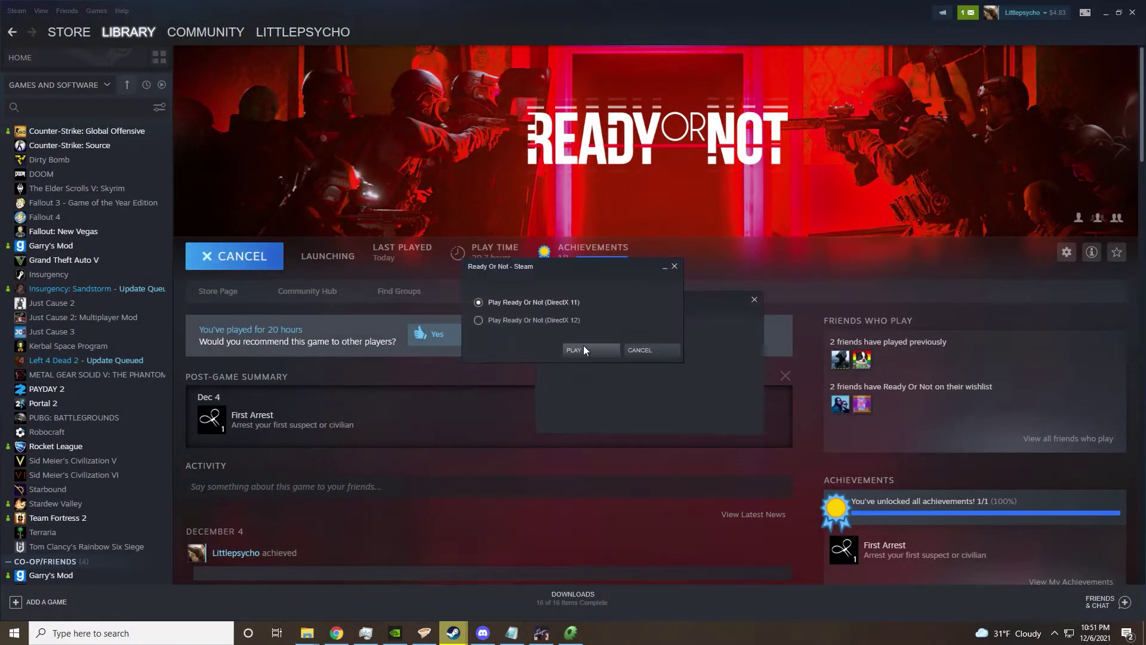
click(603, 351)
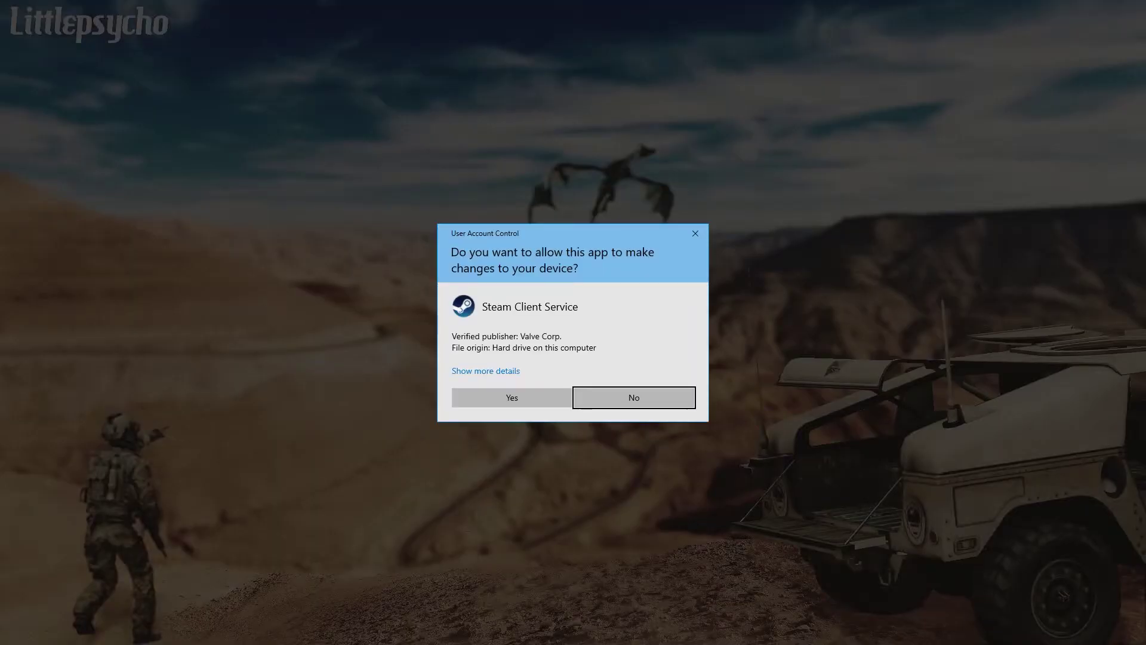
click(546, 395)
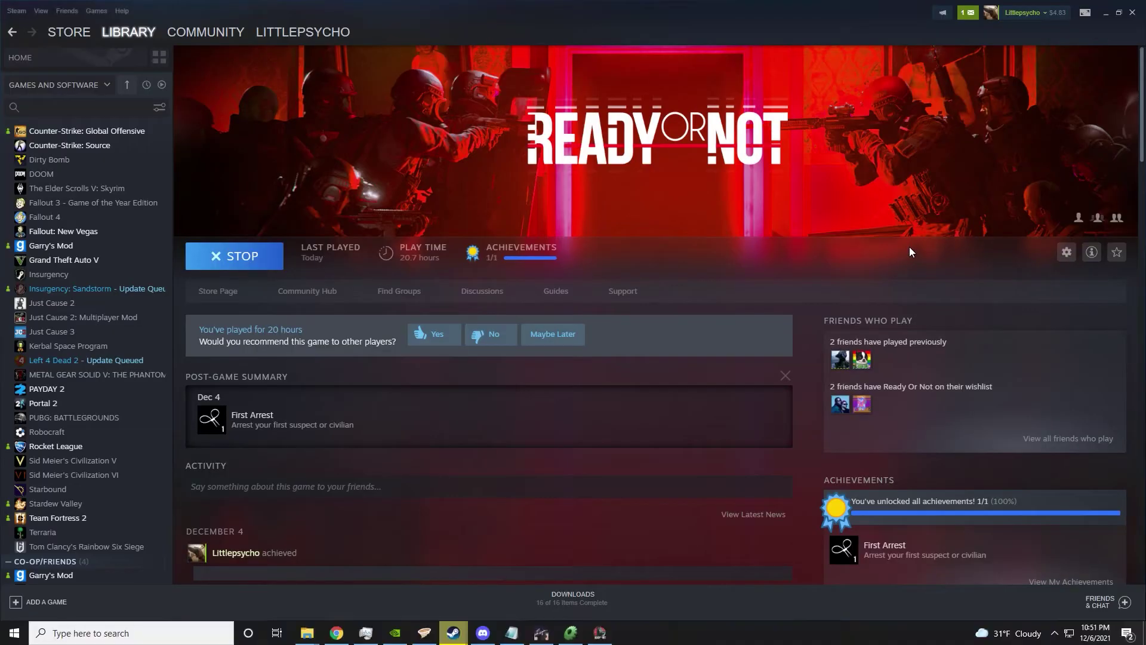
click(1142, 641)
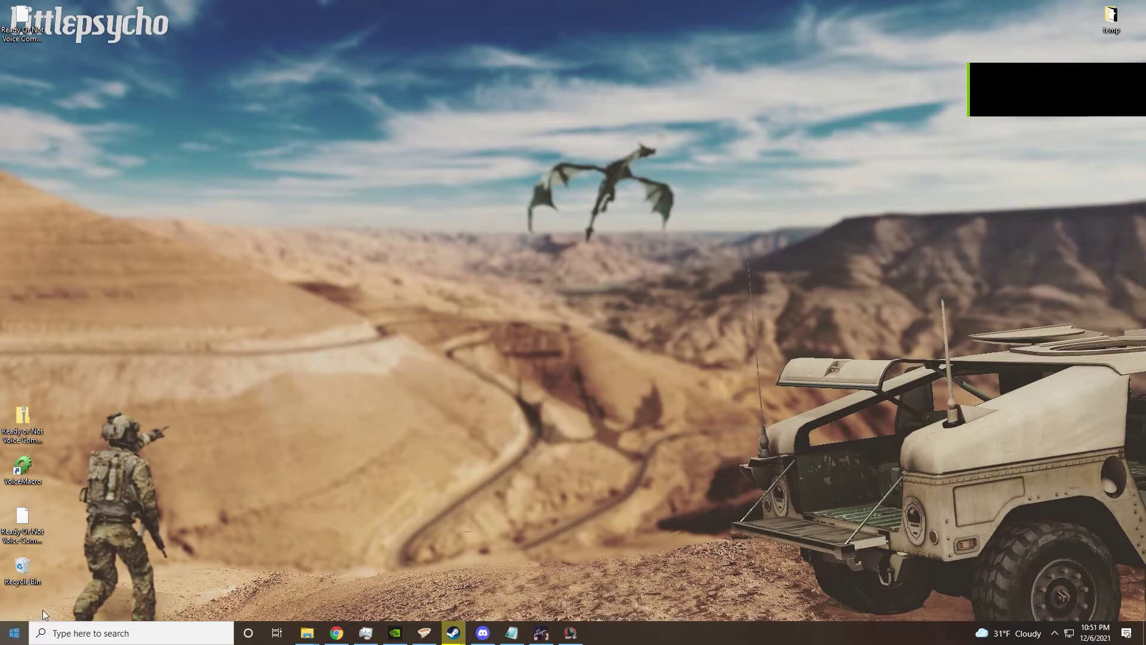
Bring up VoiceMacro through a Start search for 'voice'
key(super)
text(voice)
key(Return)
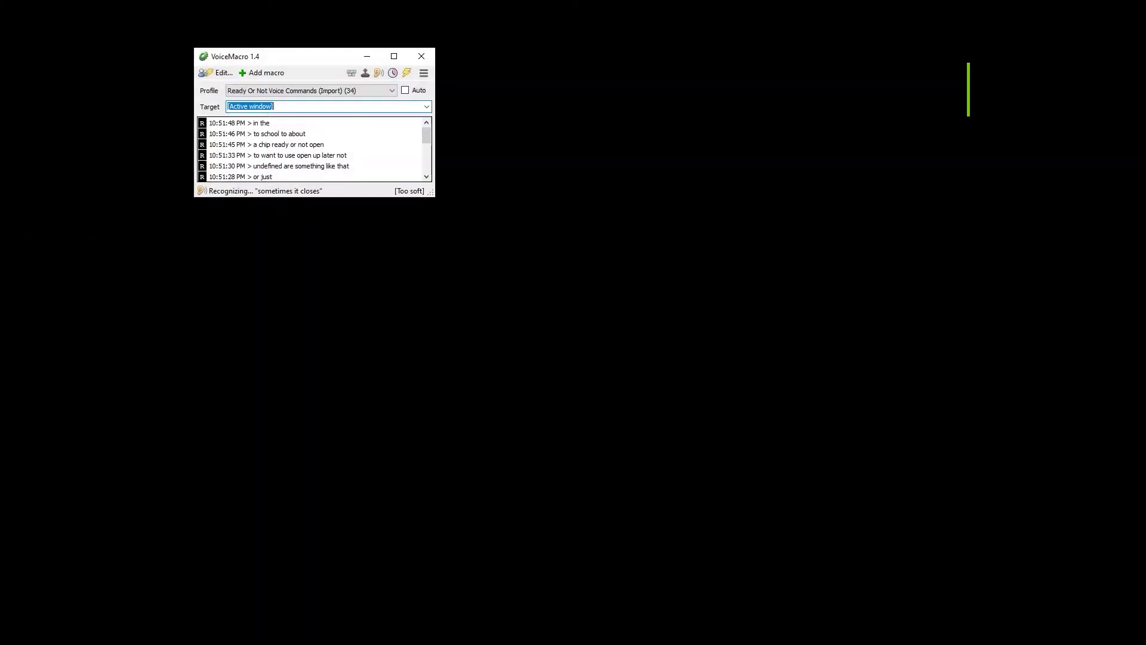
key(super+Tab)
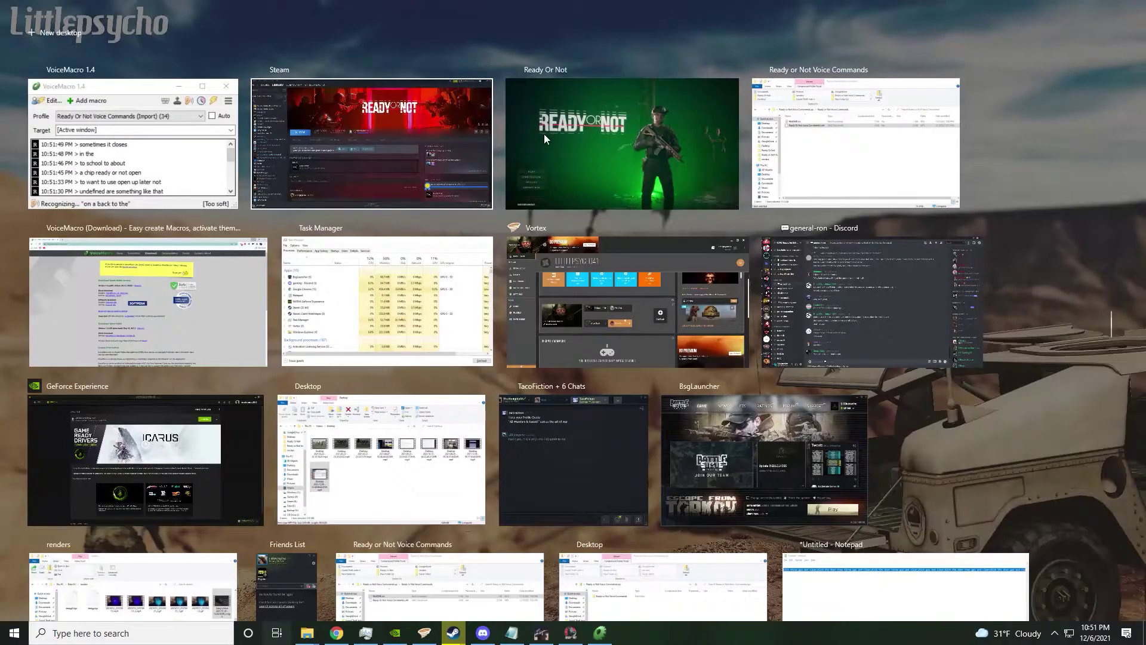
key(Escape)
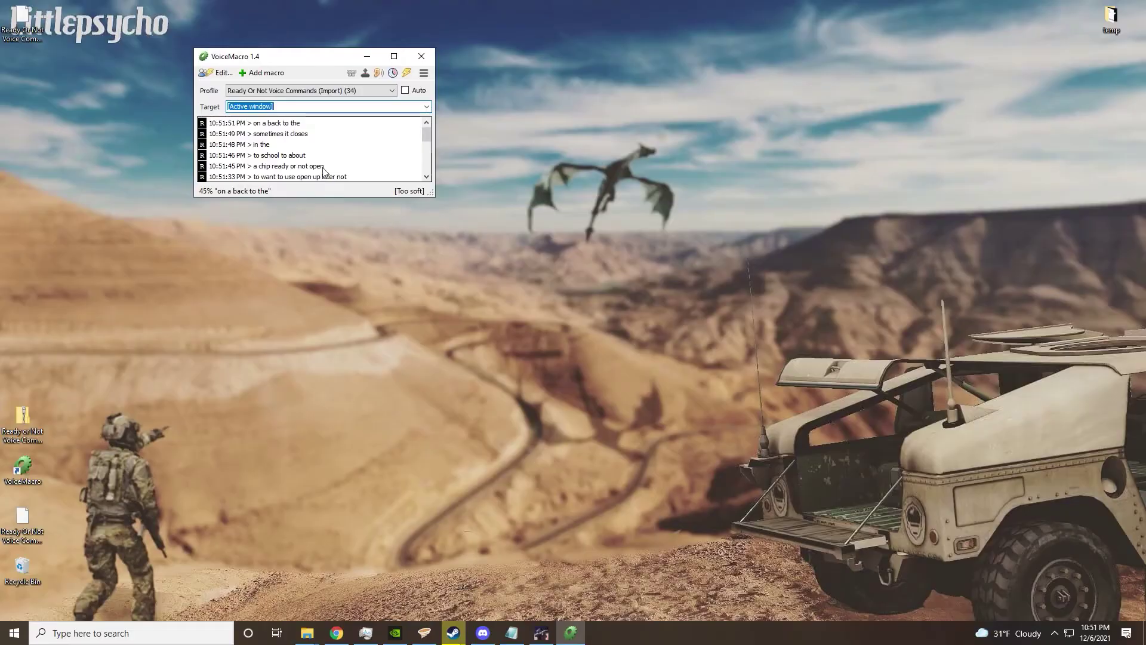
Set VoiceMacro's Target to the running Ready Or Not window and open the macro editor
click(426, 107)
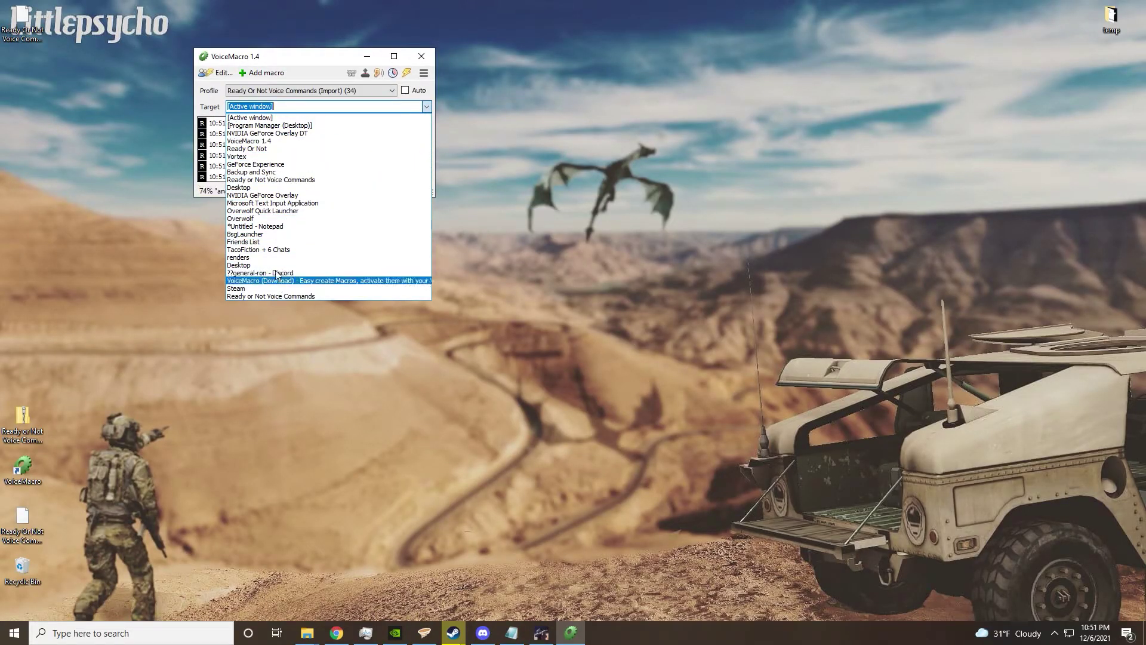
click(258, 148)
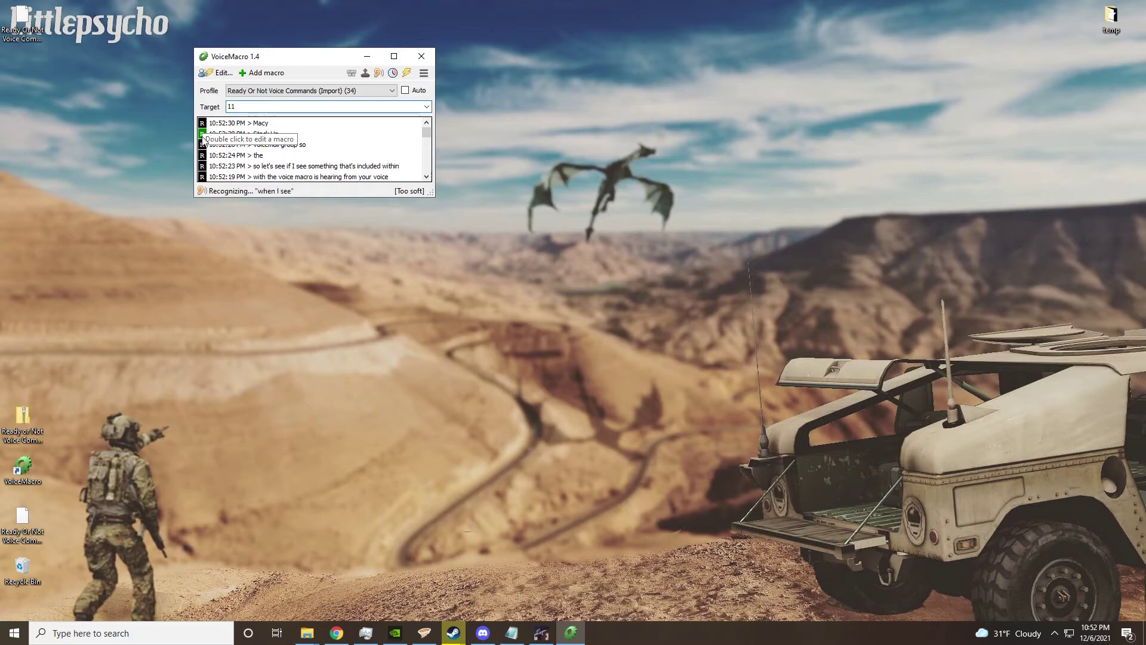
click(290, 145)
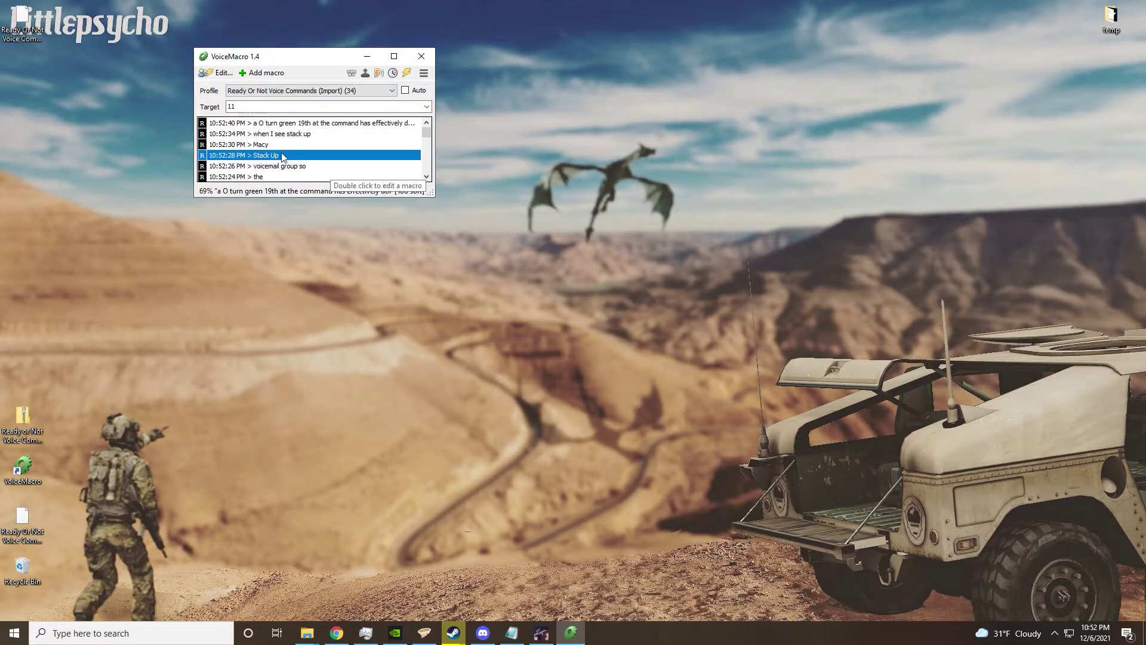
click(219, 73)
Move and enlarge the Profiles and macros window so actions like 'Hands up' → Key: F show
drag(400, 122, 576, 39)
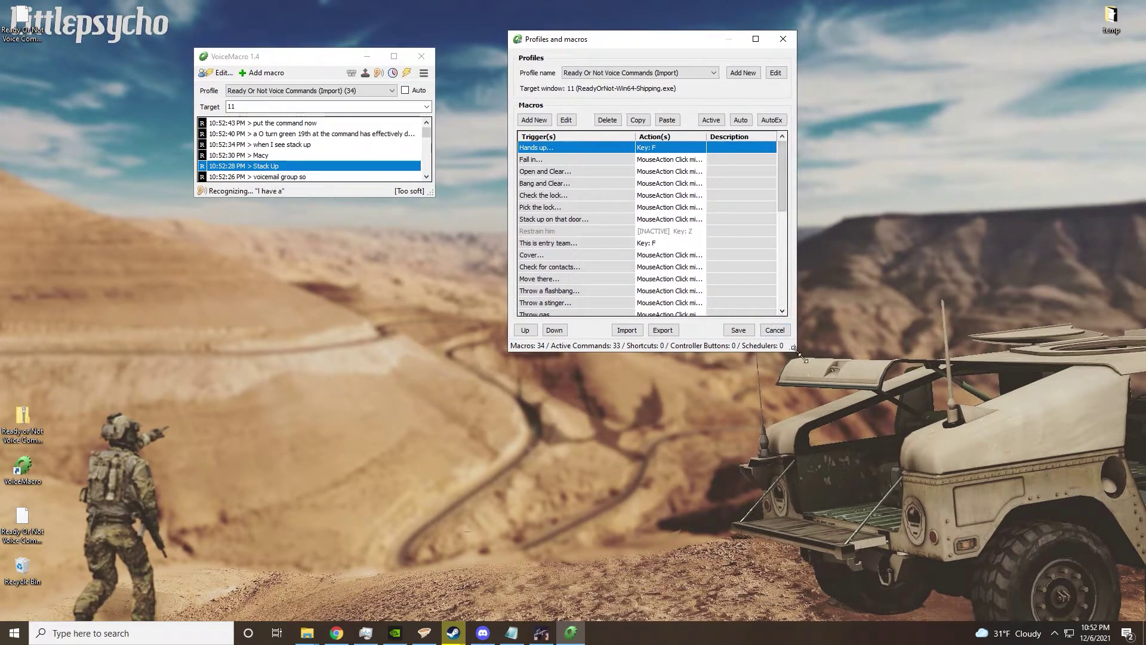
drag(803, 358, 1006, 573)
scroll(641, 311, down, 1)
scroll(597, 298, up, 1)
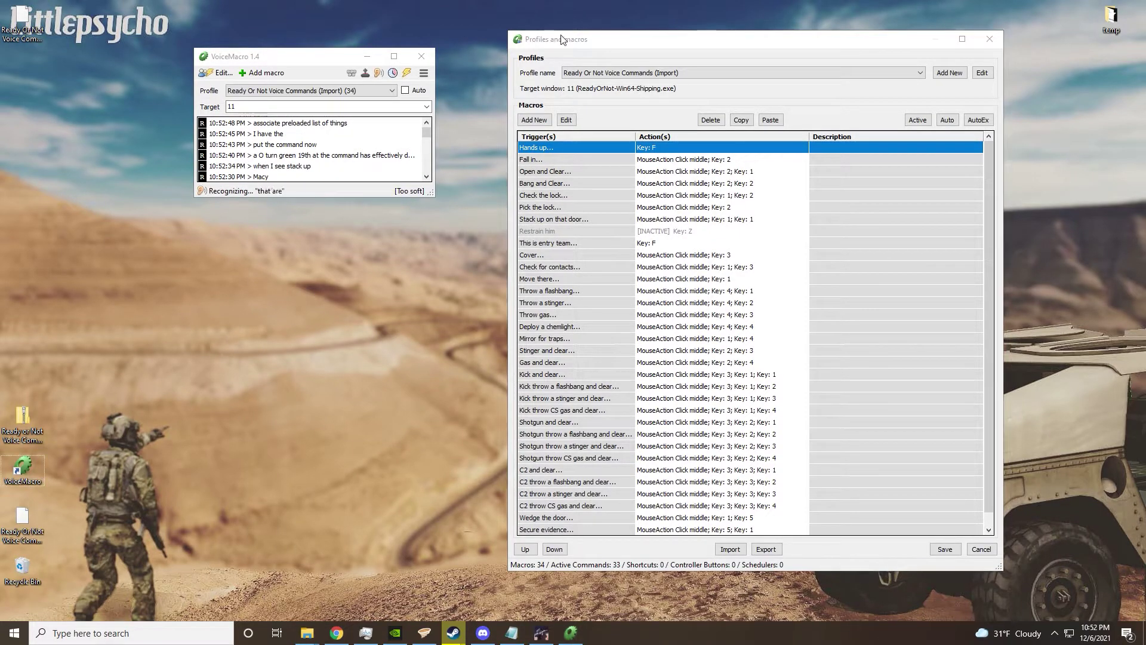
drag(576, 34, 486, 31)
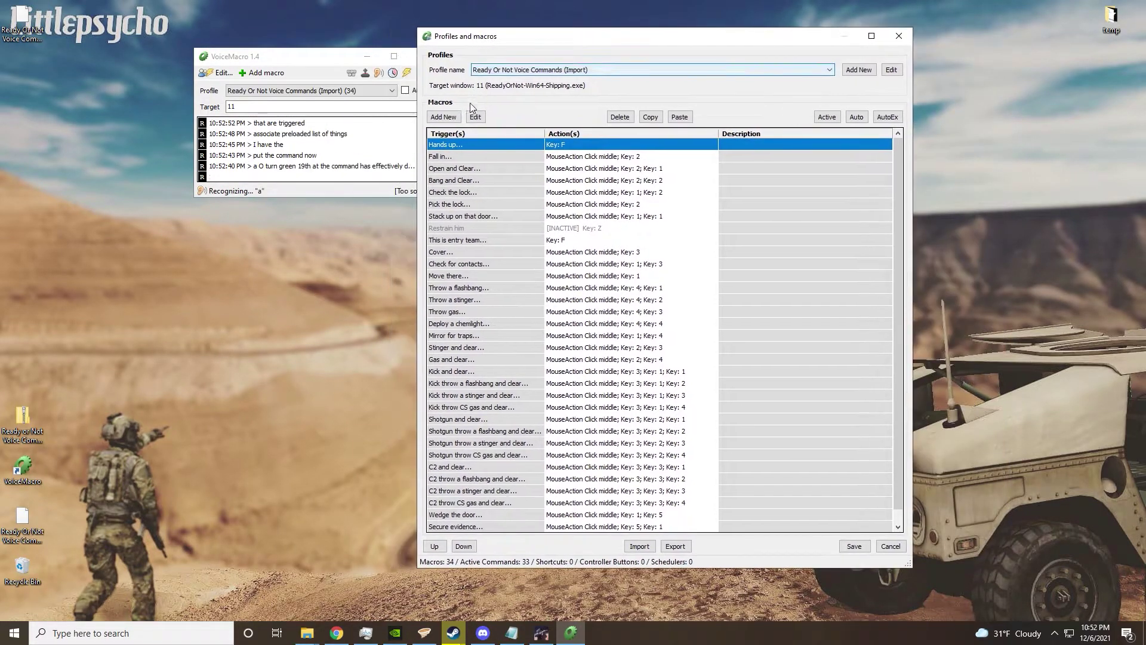
Open the Hands up macro and select its voice command phrases
double_click(472, 146)
triple_click(547, 112)
key(BackSpace)
key(ctrl+z)
drag(449, 111, 548, 123)
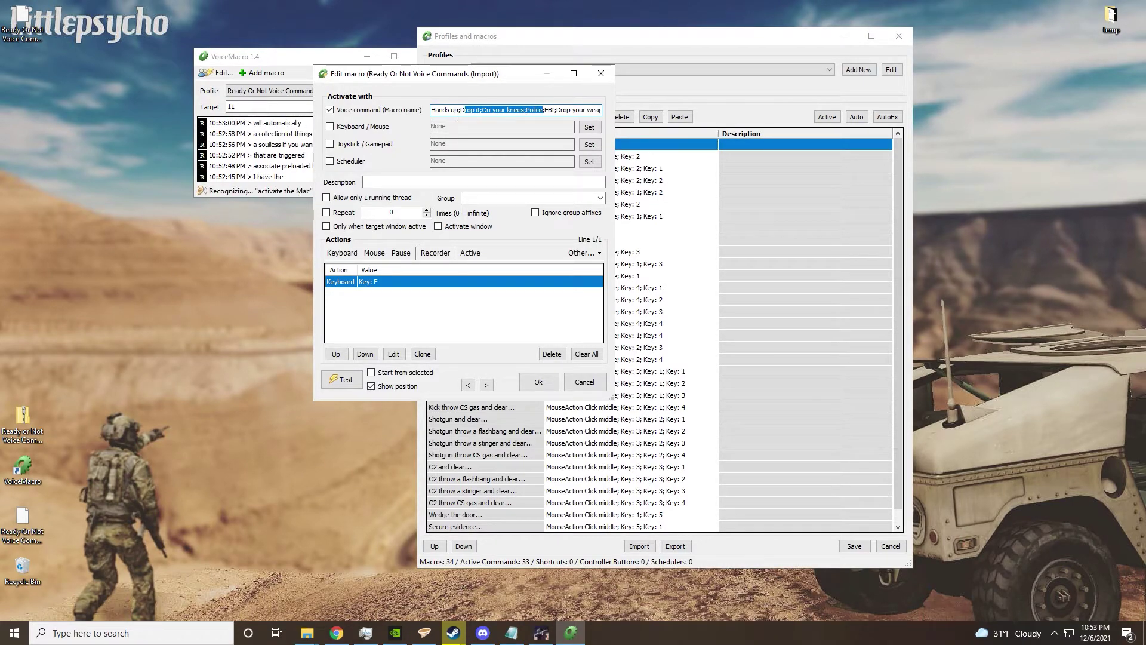
drag(435, 111, 657, 125)
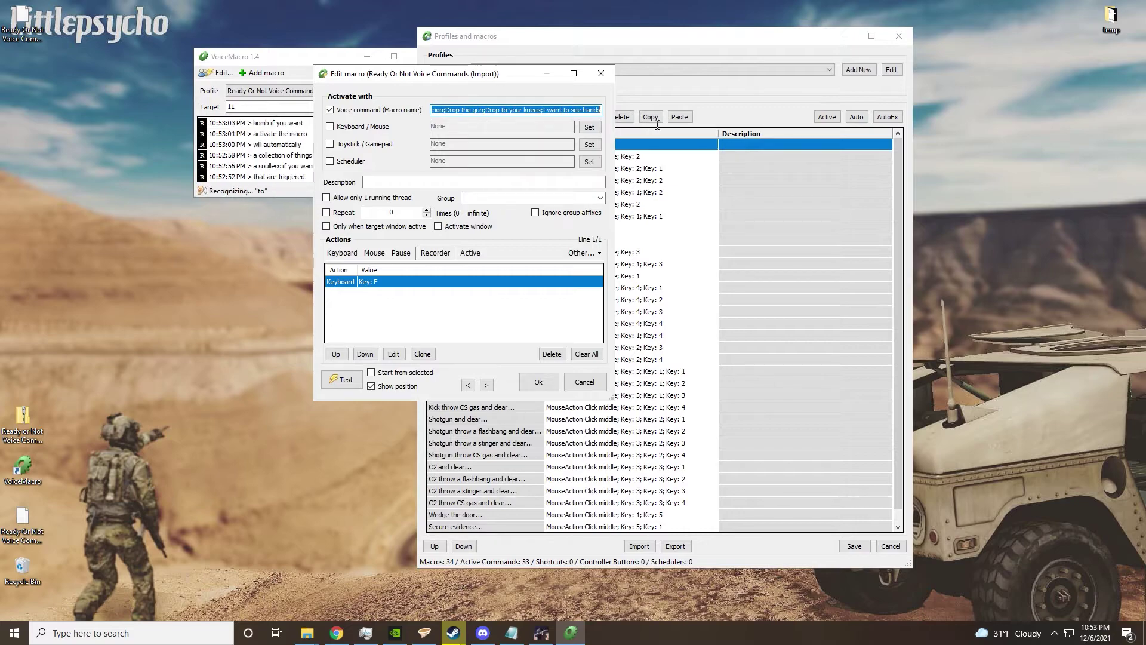
Append test phrases ';dawfda;dsadsaa' to the Hands up phrase list, then delete them again
click(598, 110)
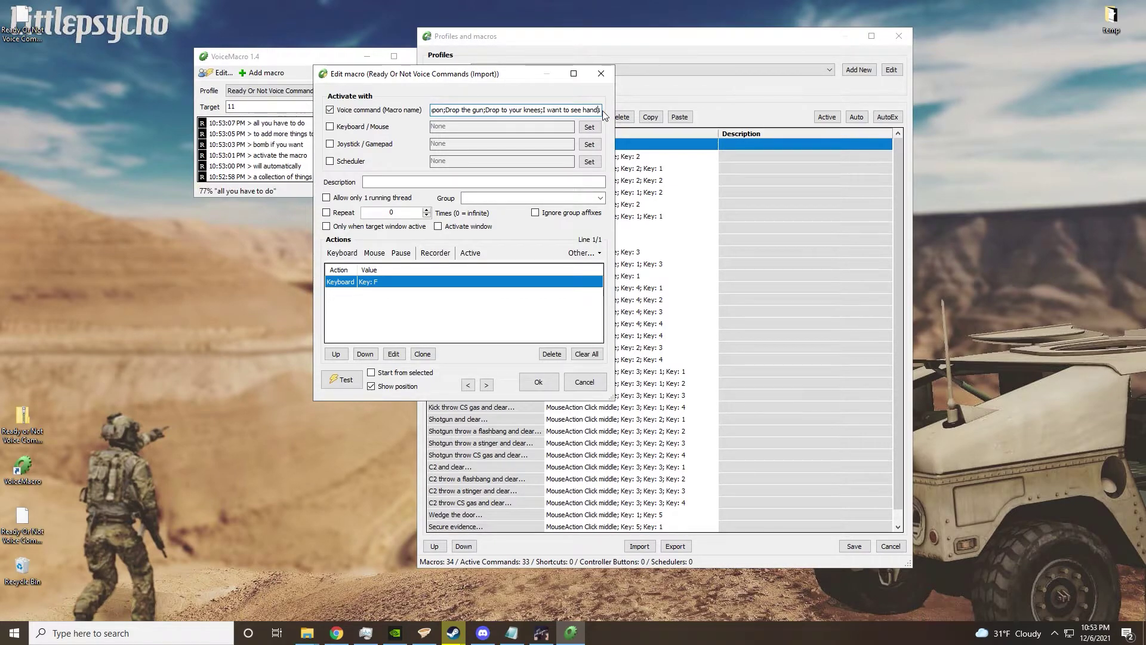
text(;dawfda)
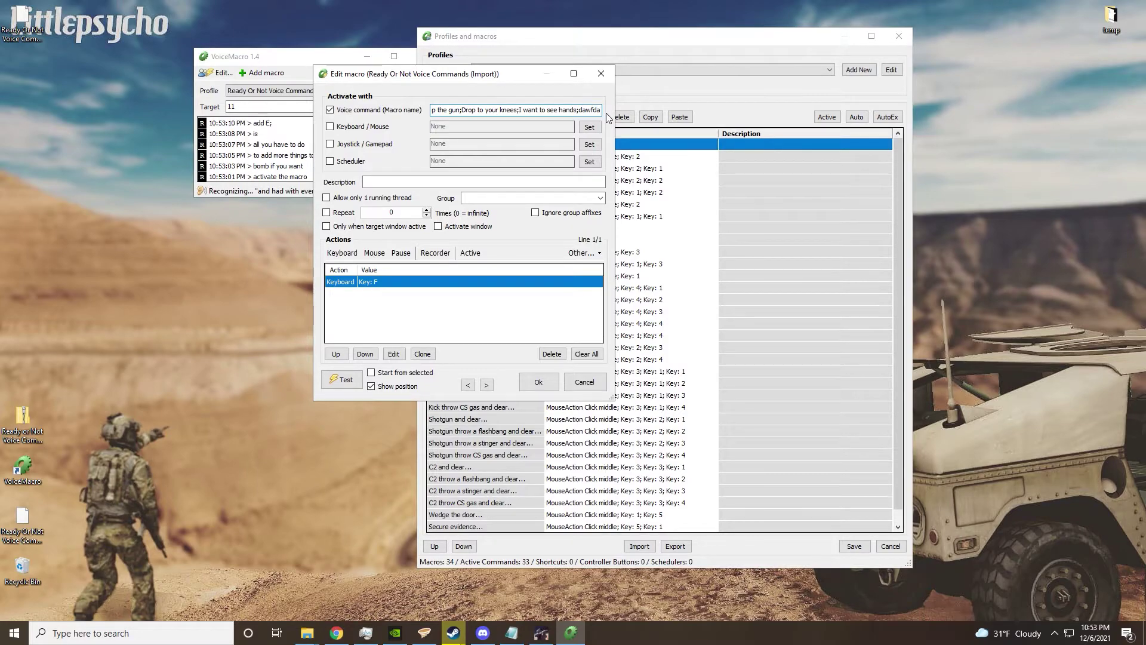
text(;dsadsaa)
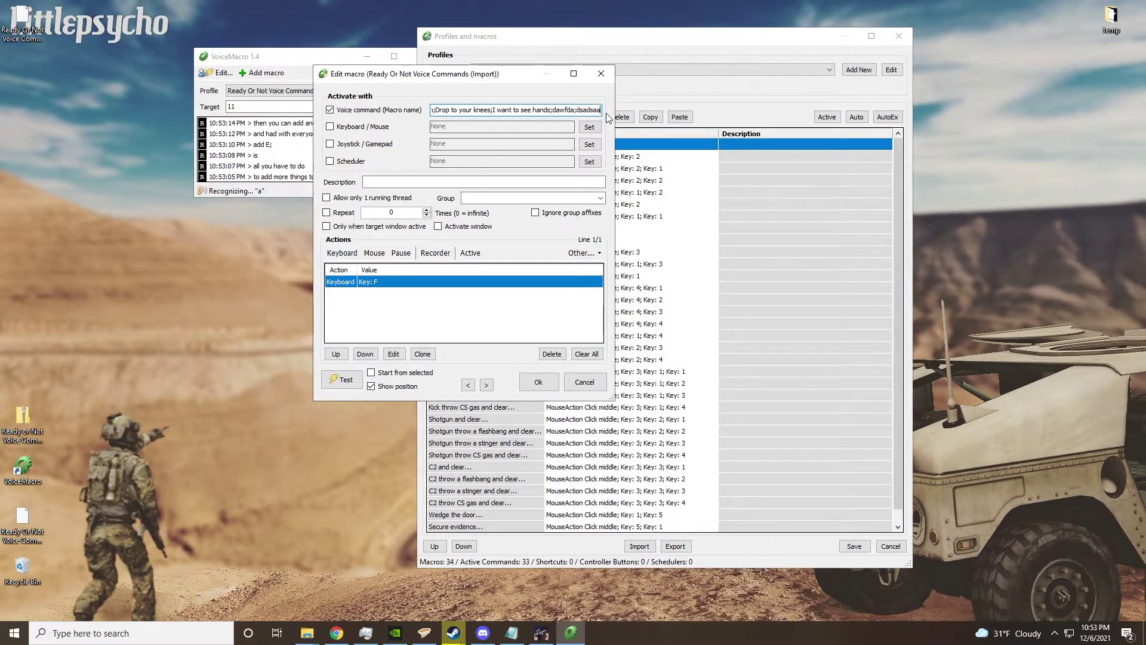
key(BackSpace)
key(BackSpace)
key(BackSpace)
key(BackSpace)
key(BackSpace)
key(BackSpace)
key(BackSpace)
key(BackSpace)
key(BackSpace)
key(BackSpace)
key(BackSpace)
key(BackSpace)
key(BackSpace)
key(BackSpace)
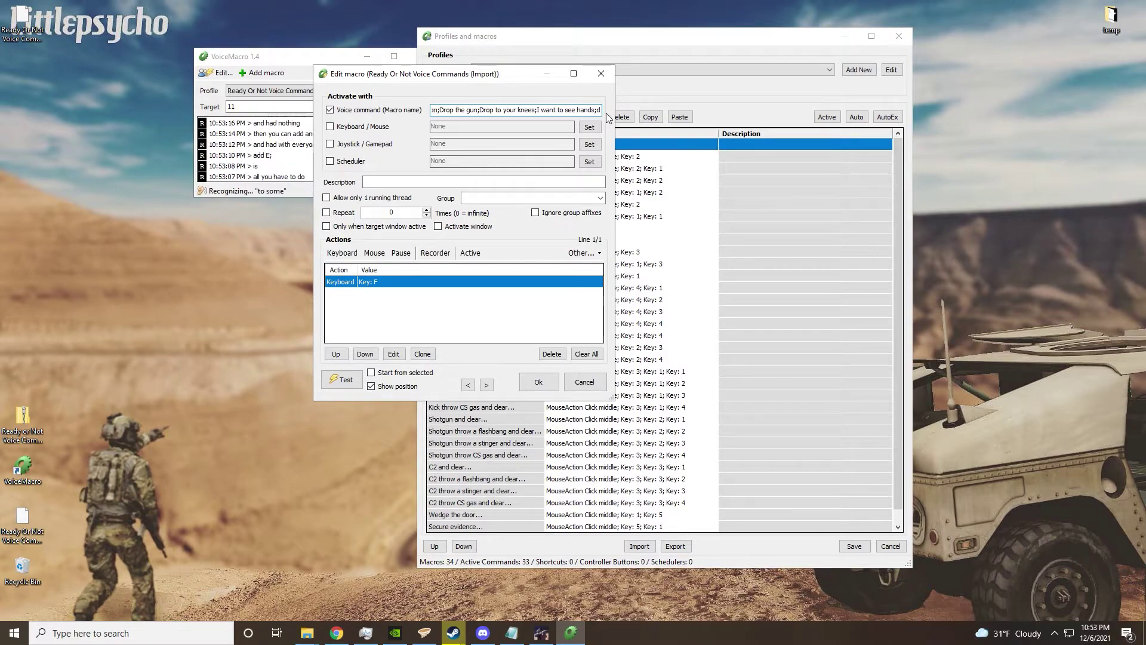
key(BackSpace)
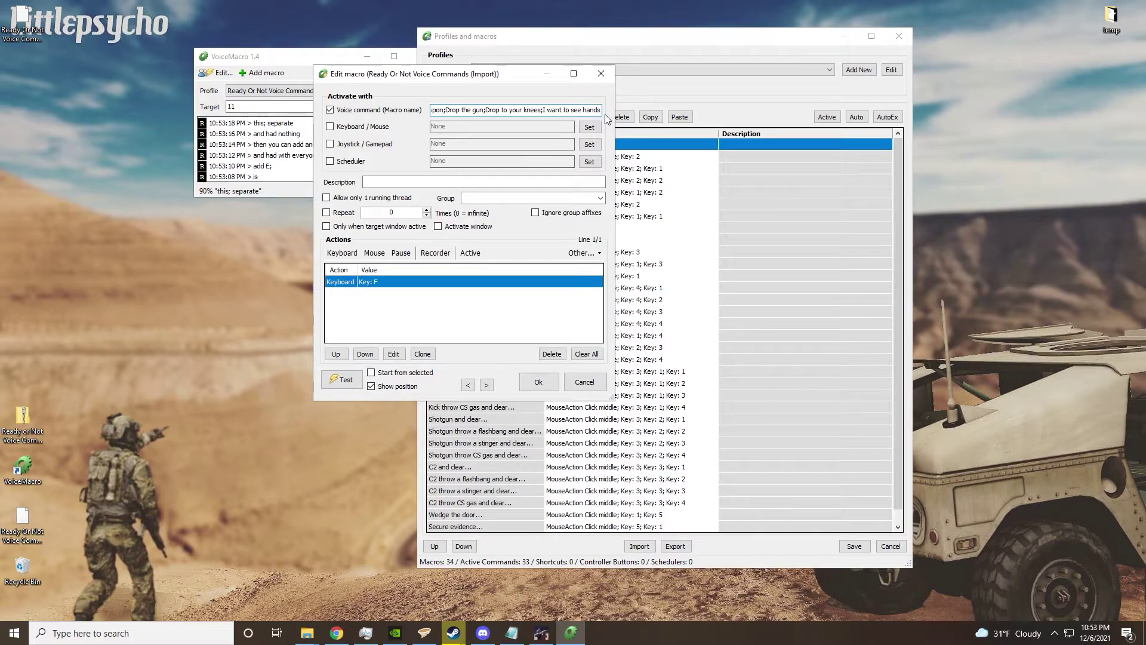
key(ctrl+a)
click(494, 111)
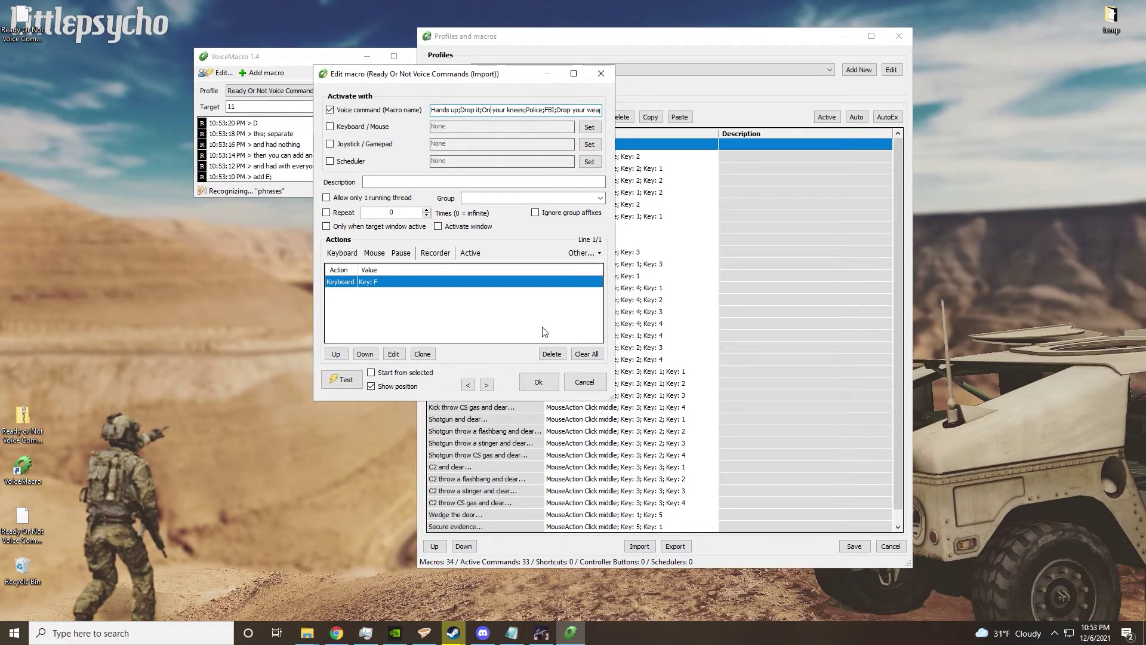
click(538, 382)
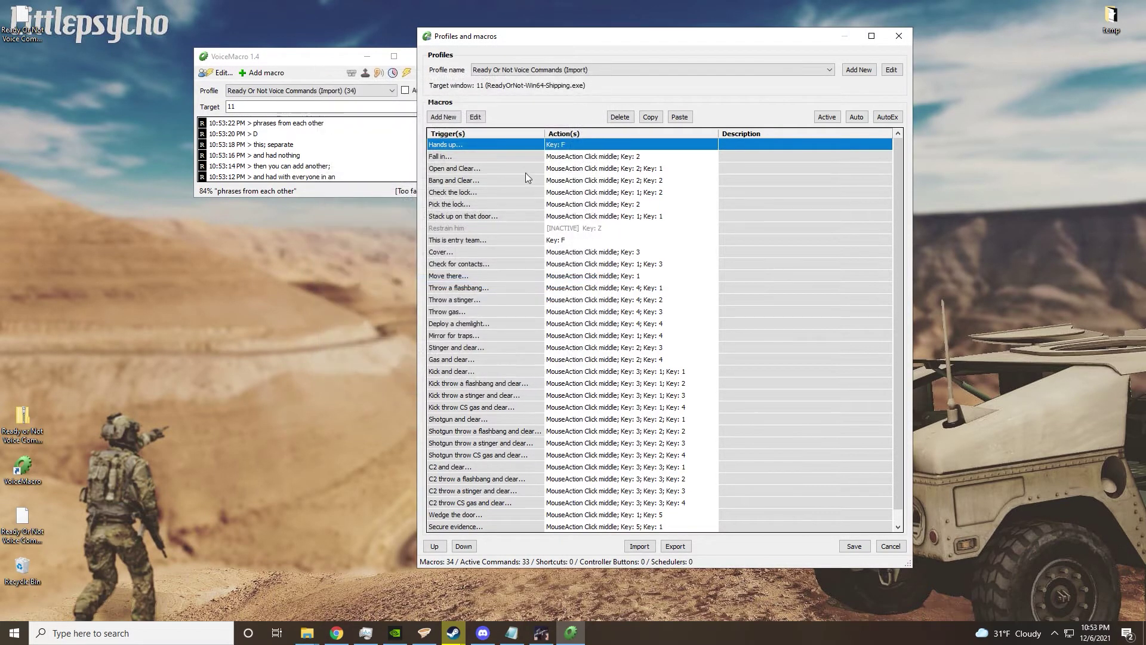
scroll(523, 172, down, 1)
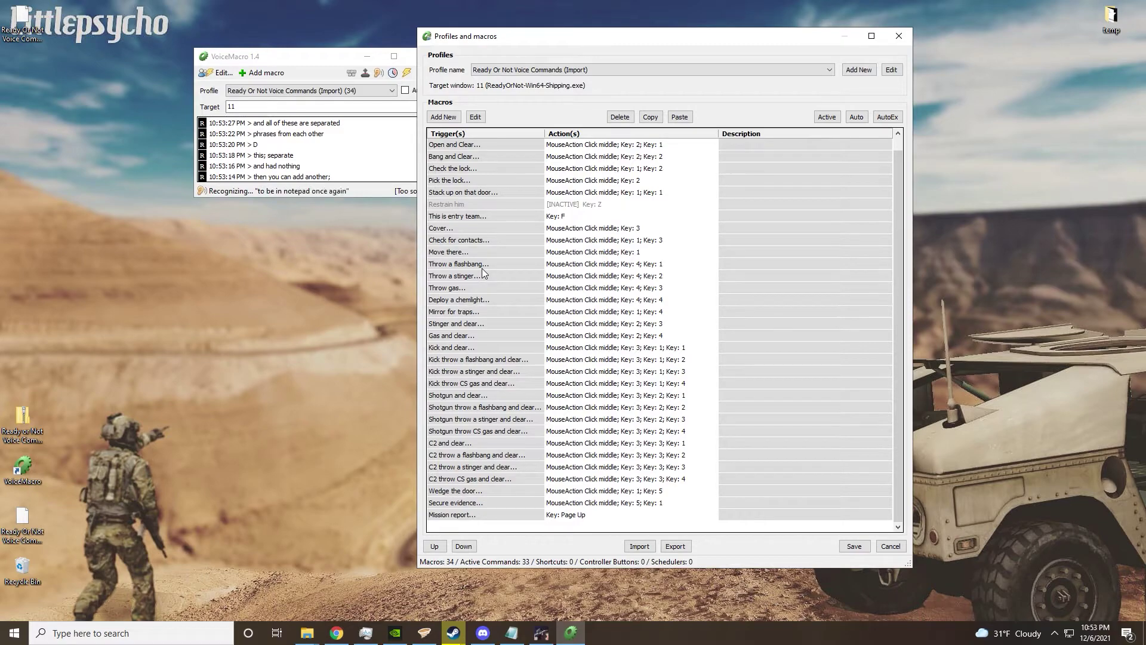
scroll(475, 169, up, 1)
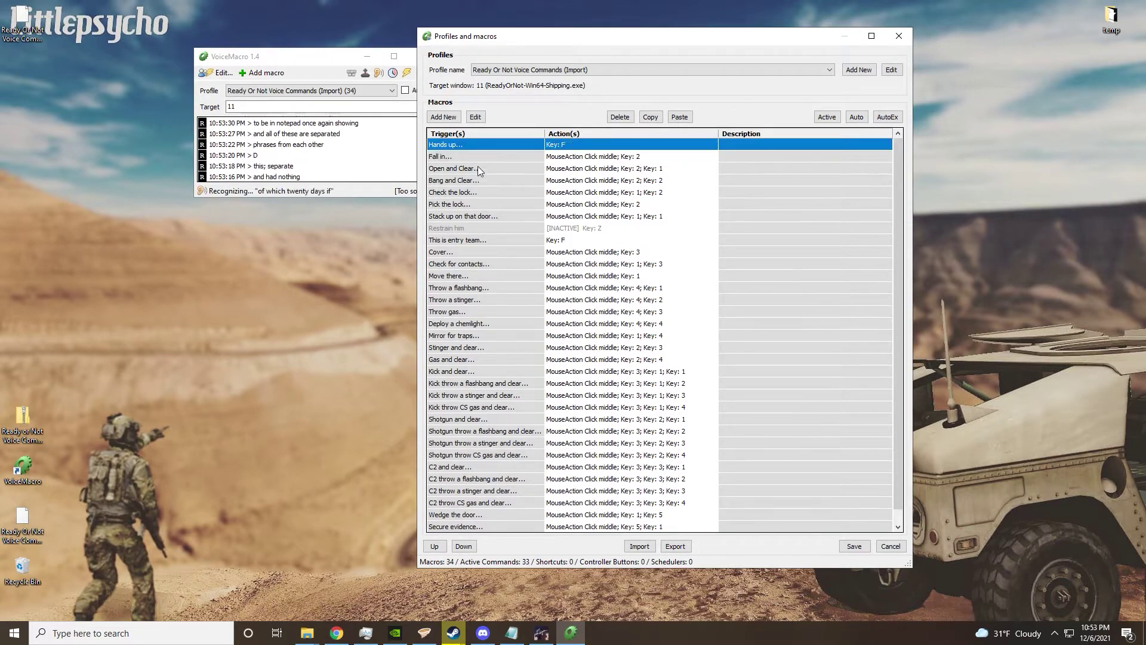
double_click(453, 156)
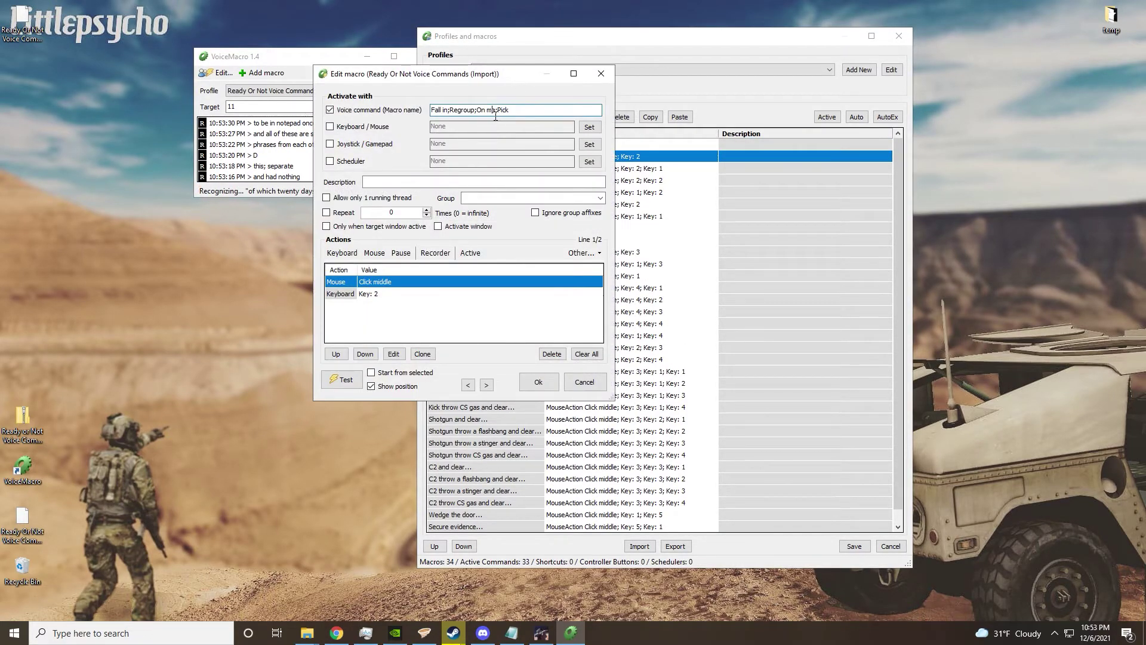
click(522, 381)
scroll(520, 381, down, 1)
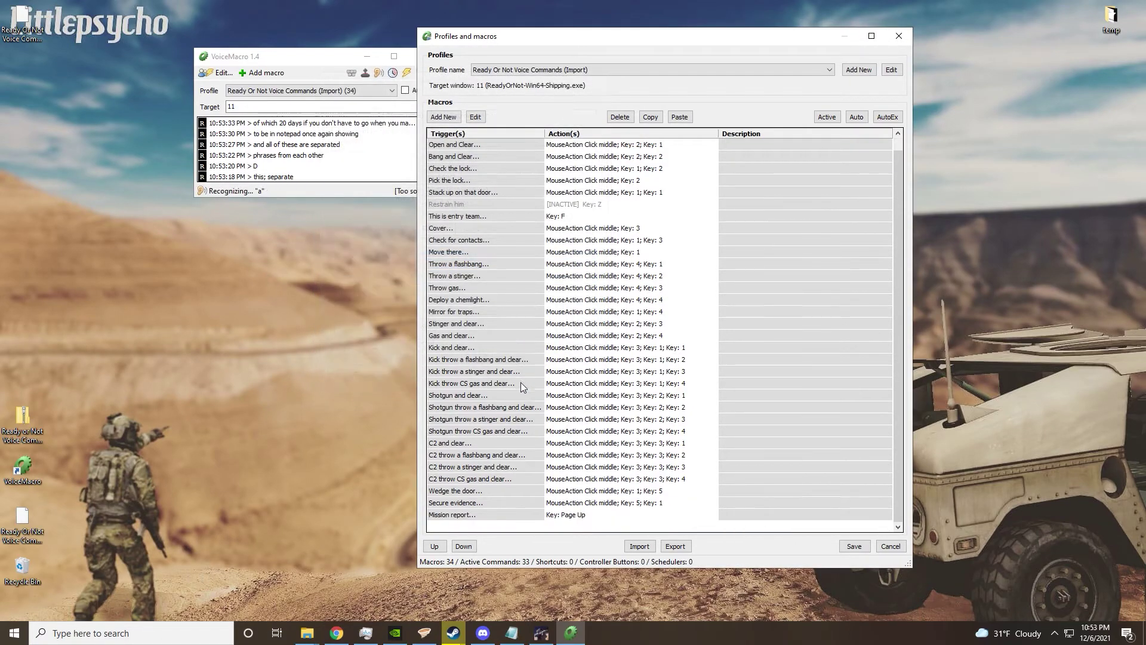
scroll(512, 178, up, 1)
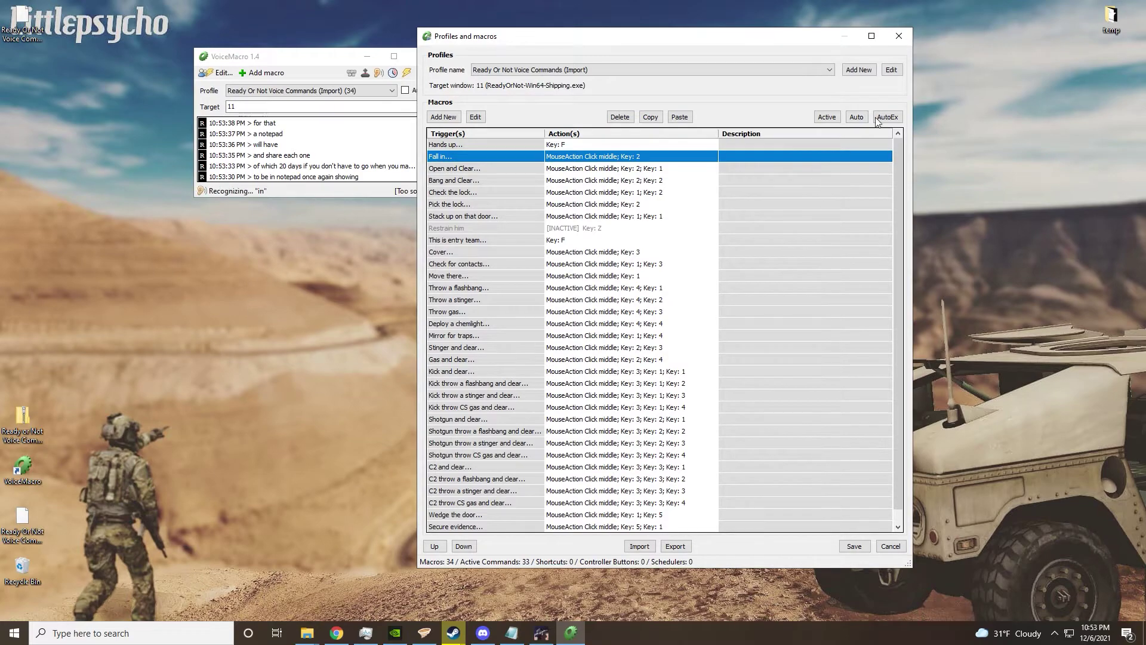
scroll(505, 217, down, 1)
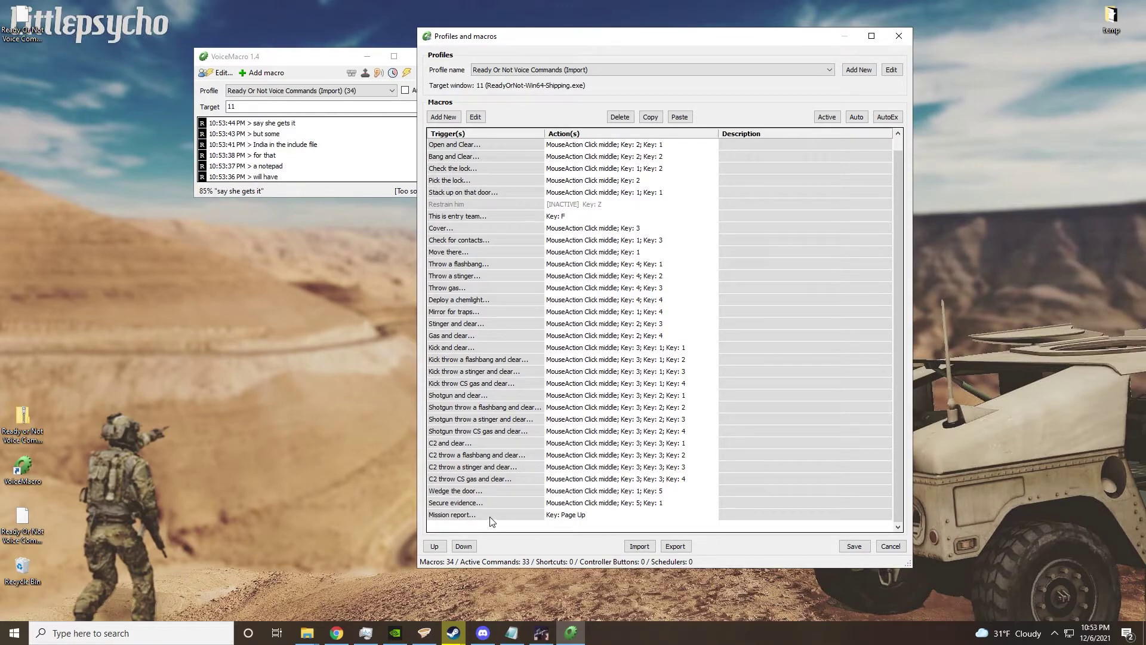
scroll(489, 514, up, 1)
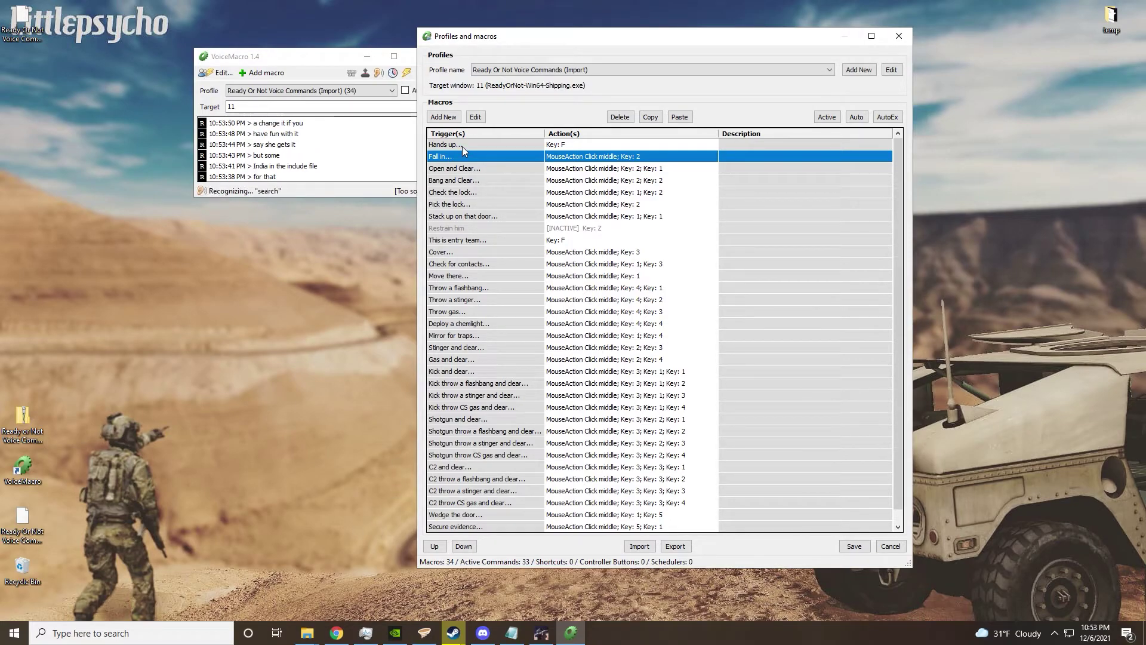
Open the Documentation page on voicemacro.net and scroll to the General hints
click(337, 633)
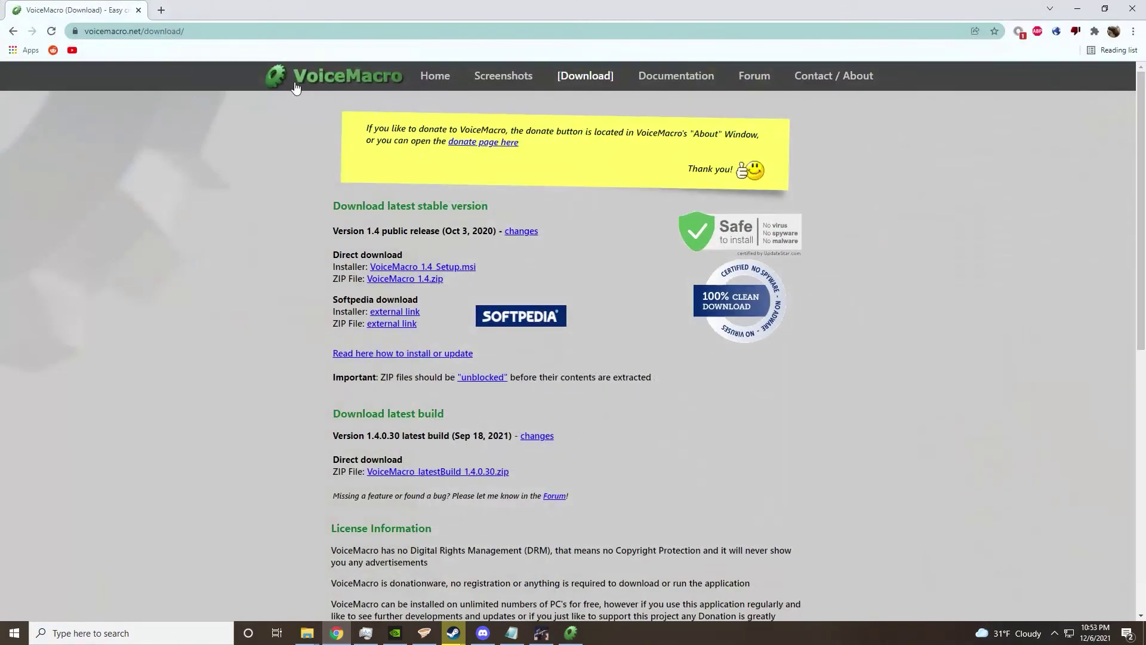
click(660, 75)
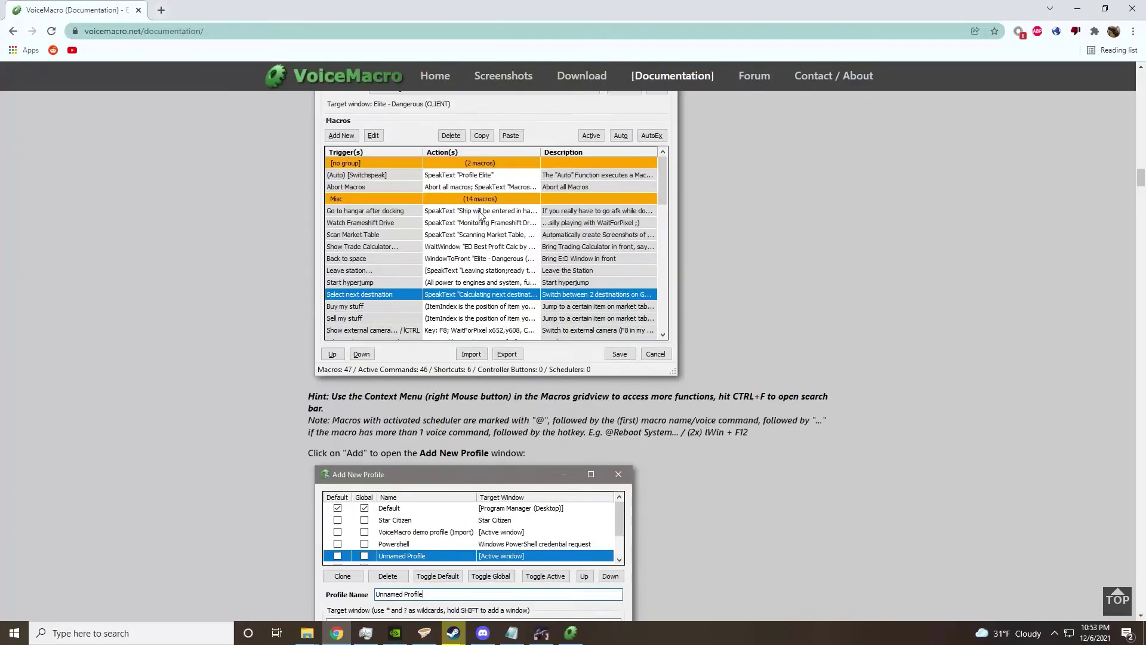
scroll(478, 210, down, 20)
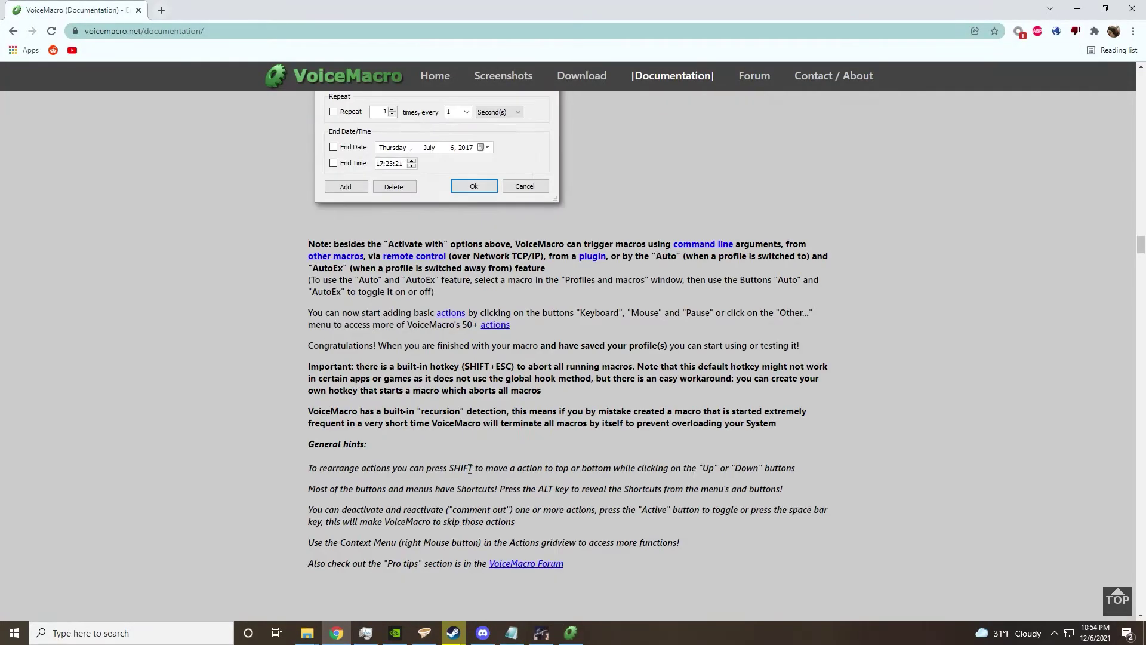
Close the Profiles and macros window and minimize Chrome
click(541, 633)
click(571, 633)
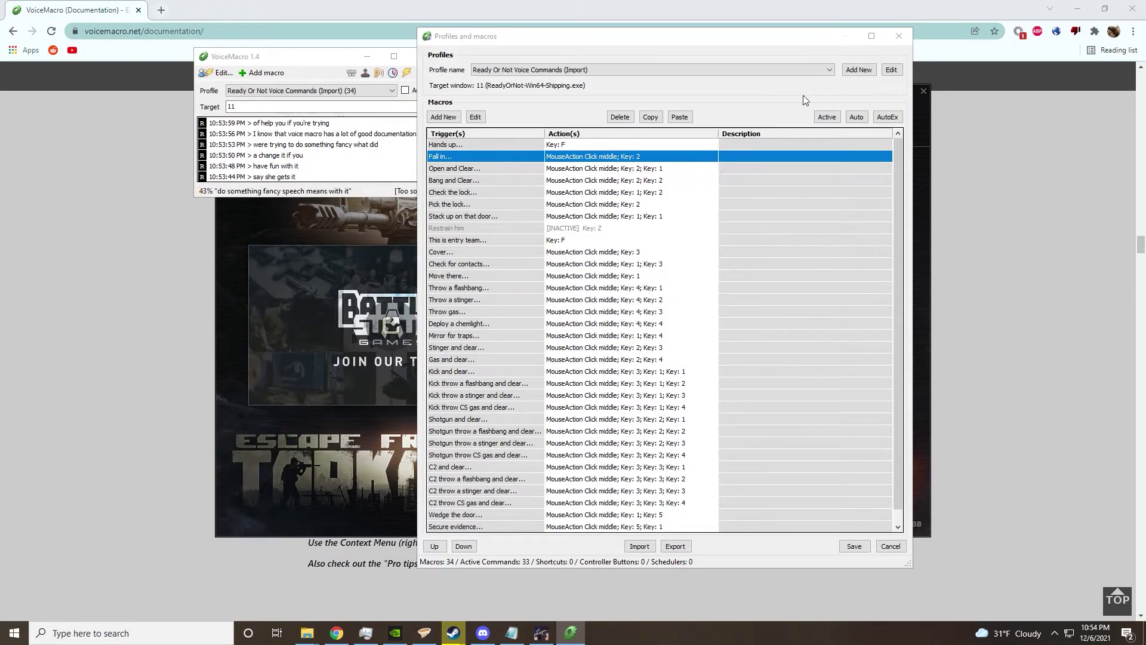
click(899, 36)
click(899, 72)
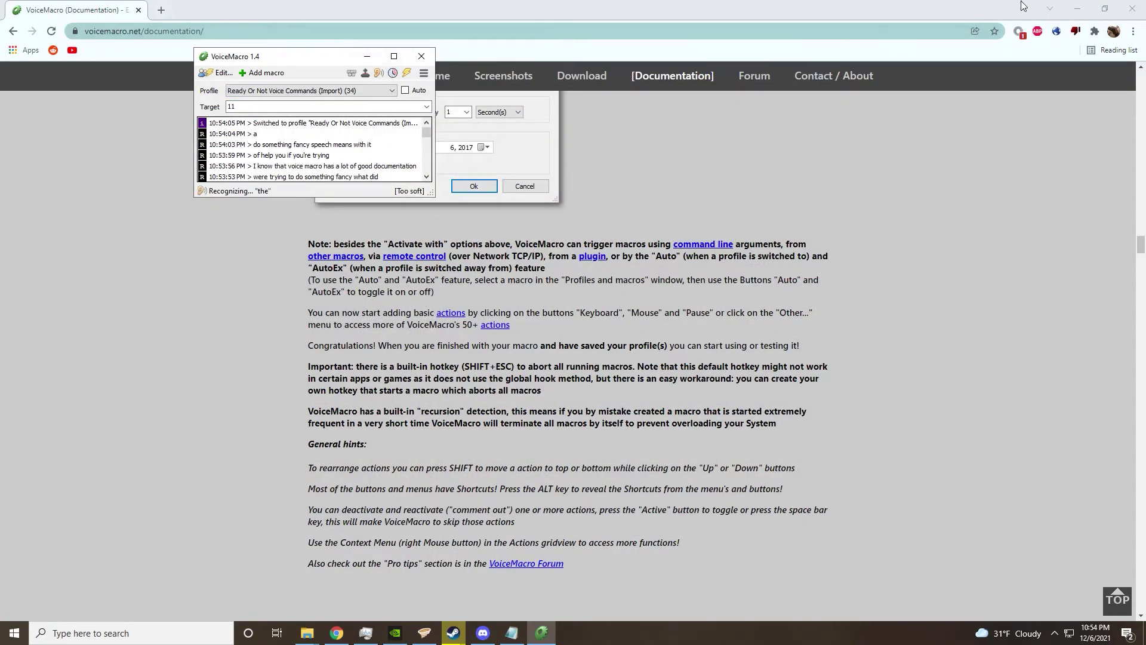
click(1077, 9)
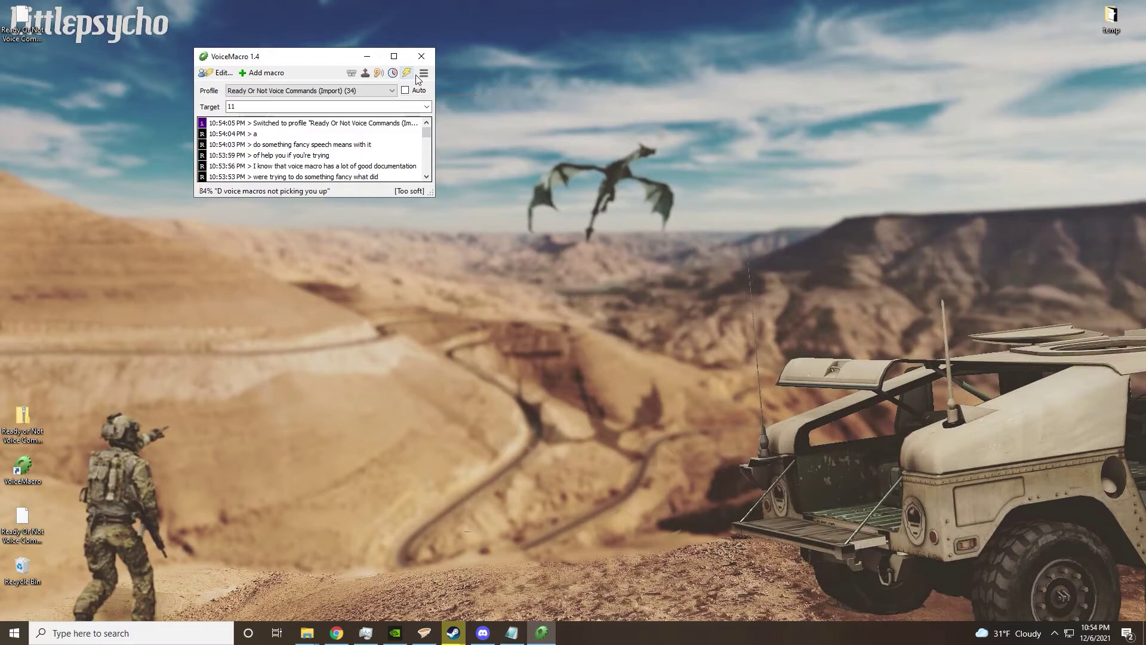
Set the Recognition threshold to 75% in Recognizer settings and confirm with Ok
click(423, 73)
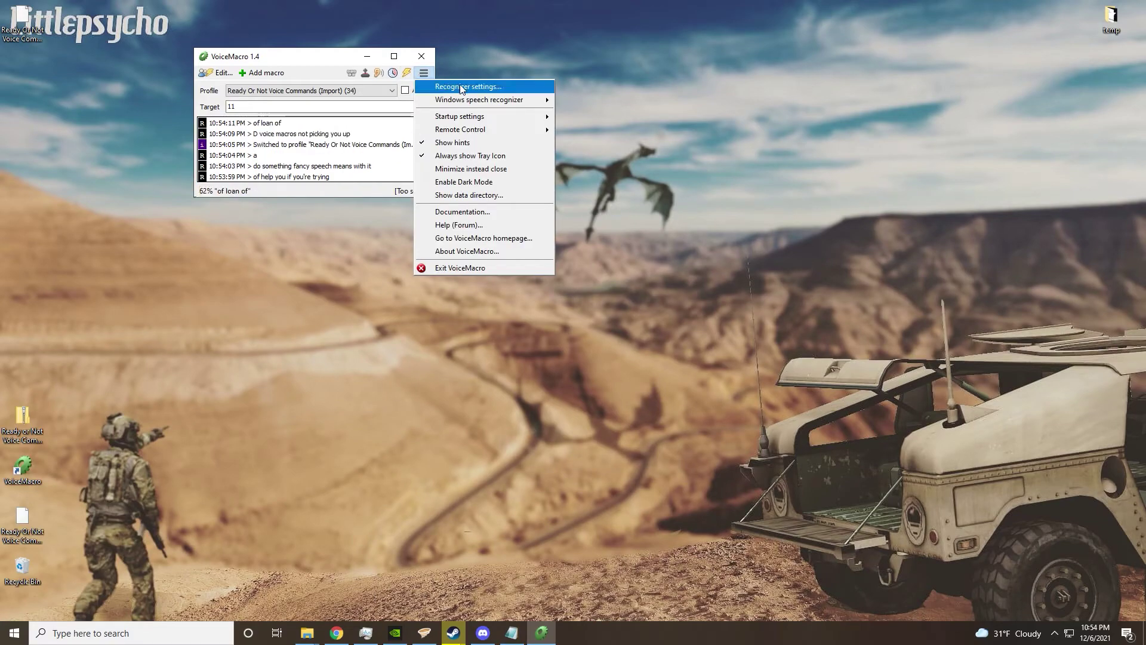
click(478, 87)
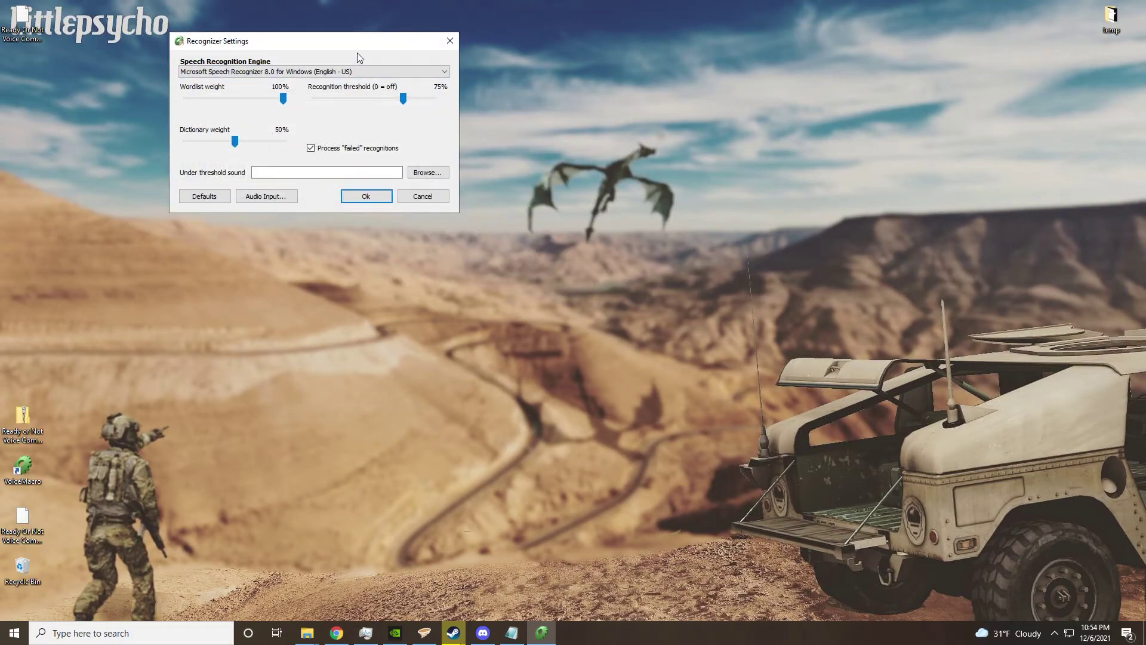
click(420, 29)
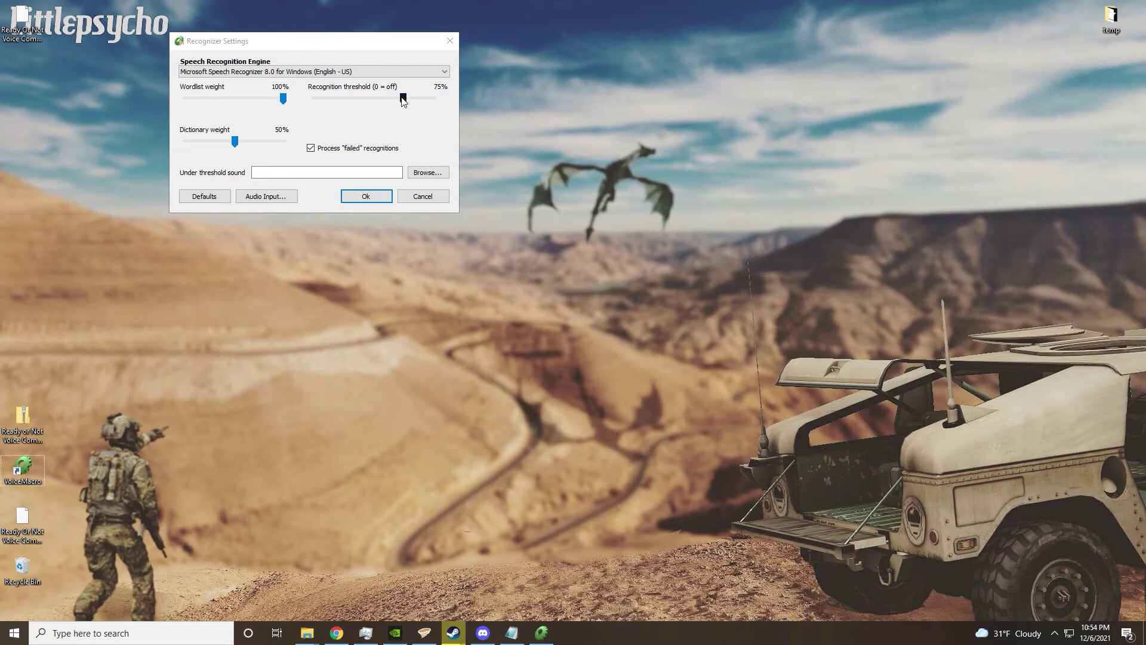
drag(312, 39, 522, 68)
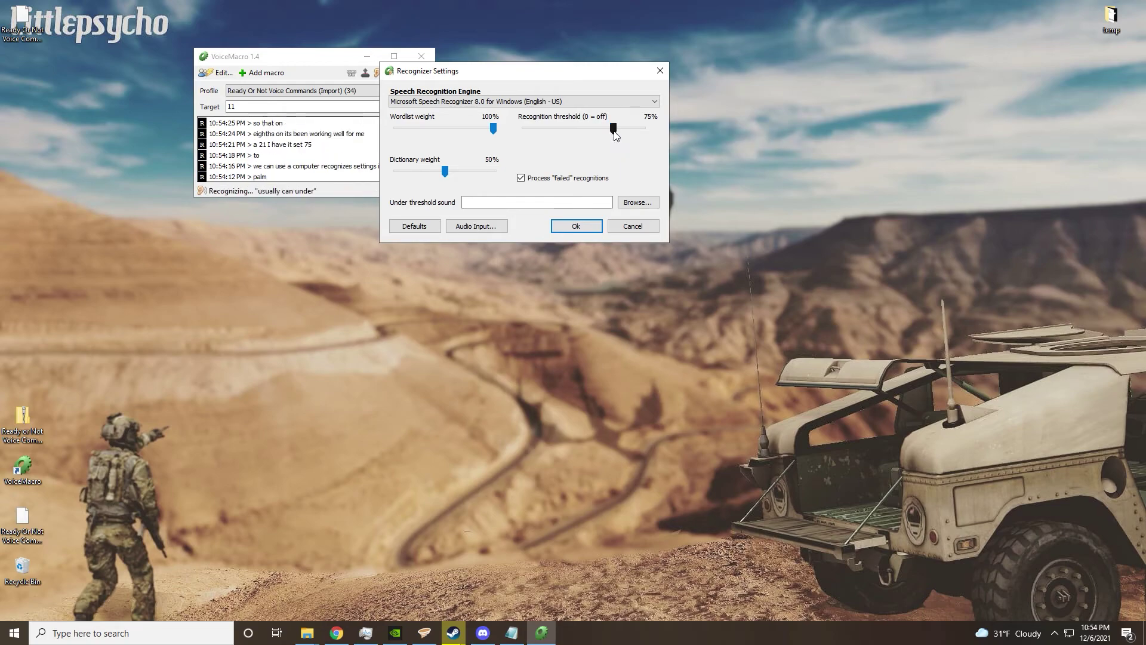
mouse_move(619, 134)
mouse_down()
mouse_move(644, 132)
mouse_move(613, 133)
mouse_up()
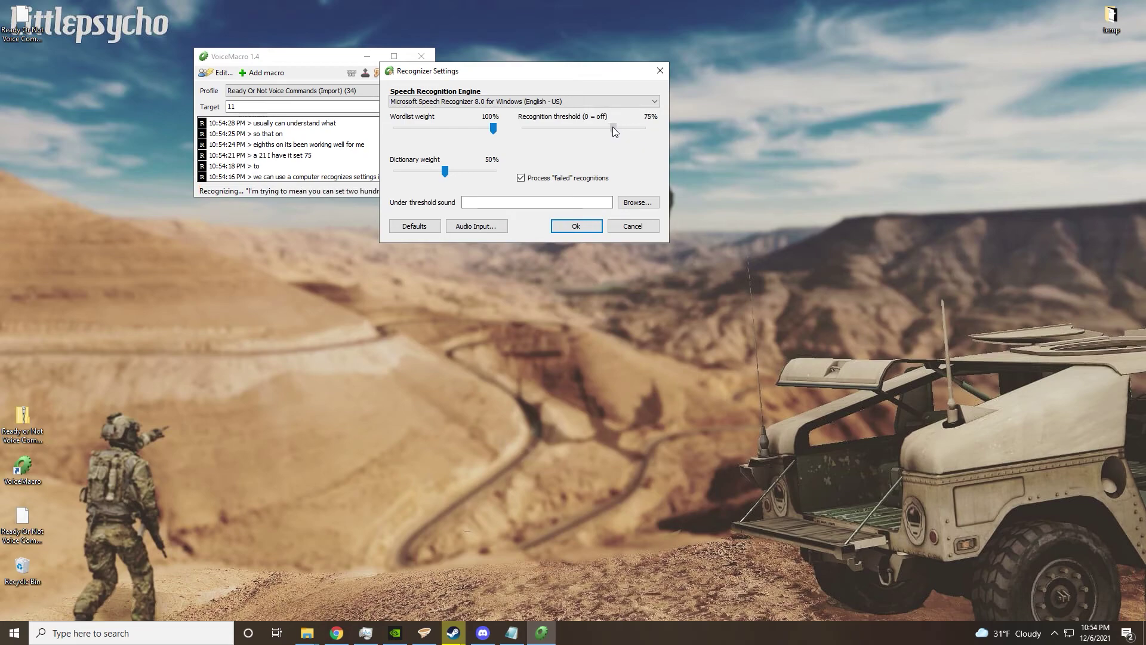
drag(558, 76, 616, 74)
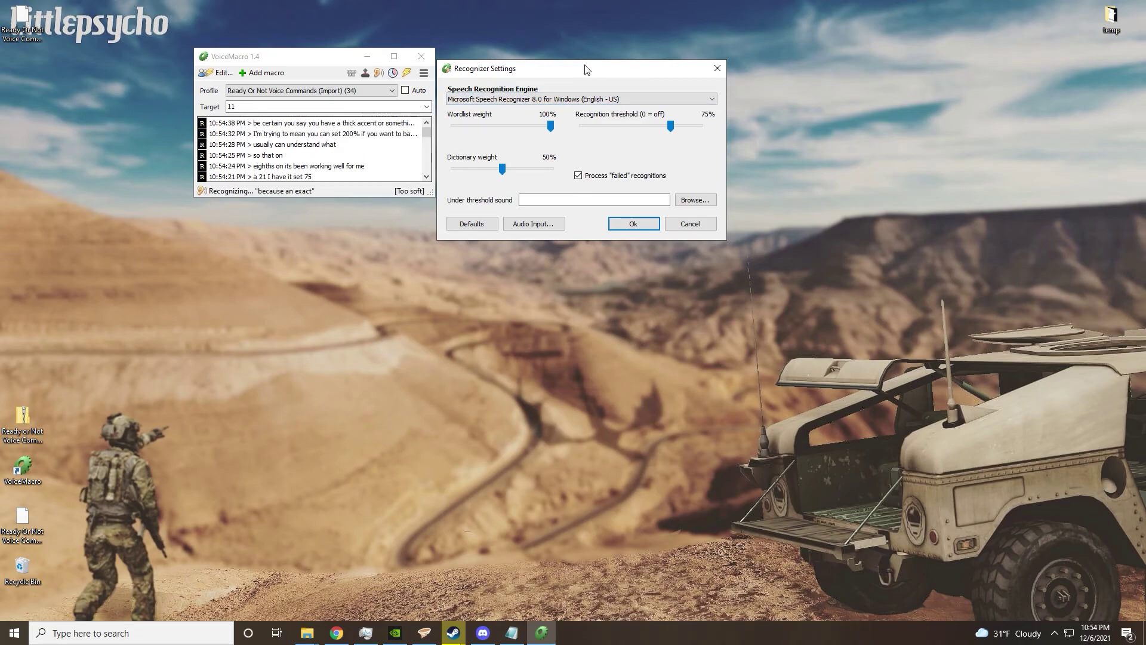
drag(585, 69, 640, 70)
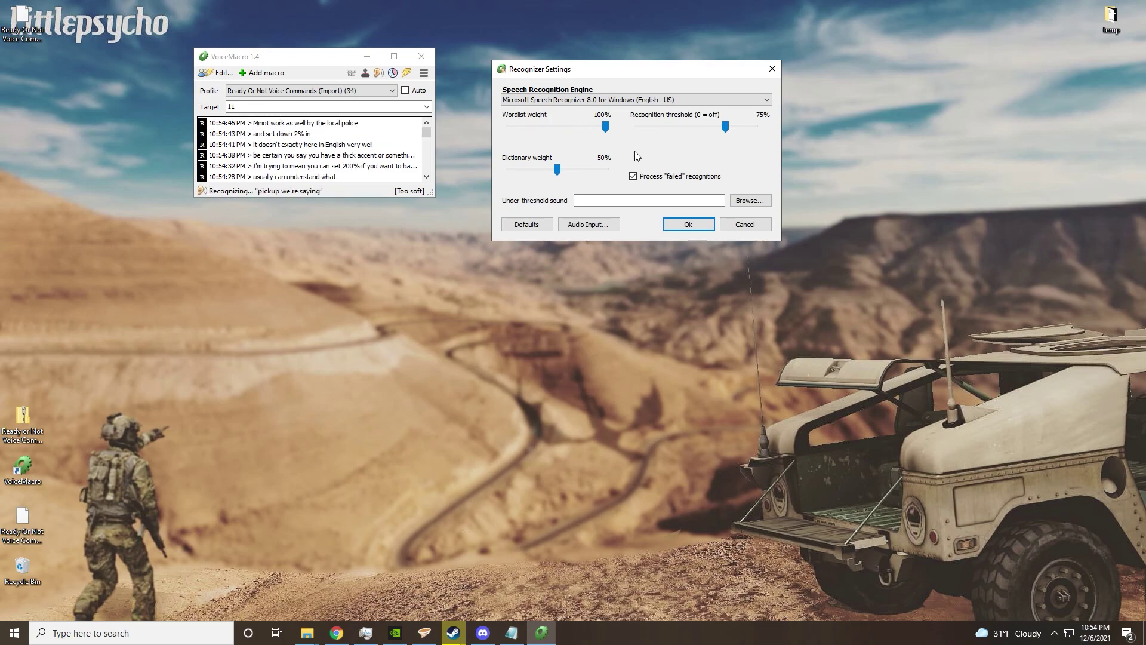
click(689, 224)
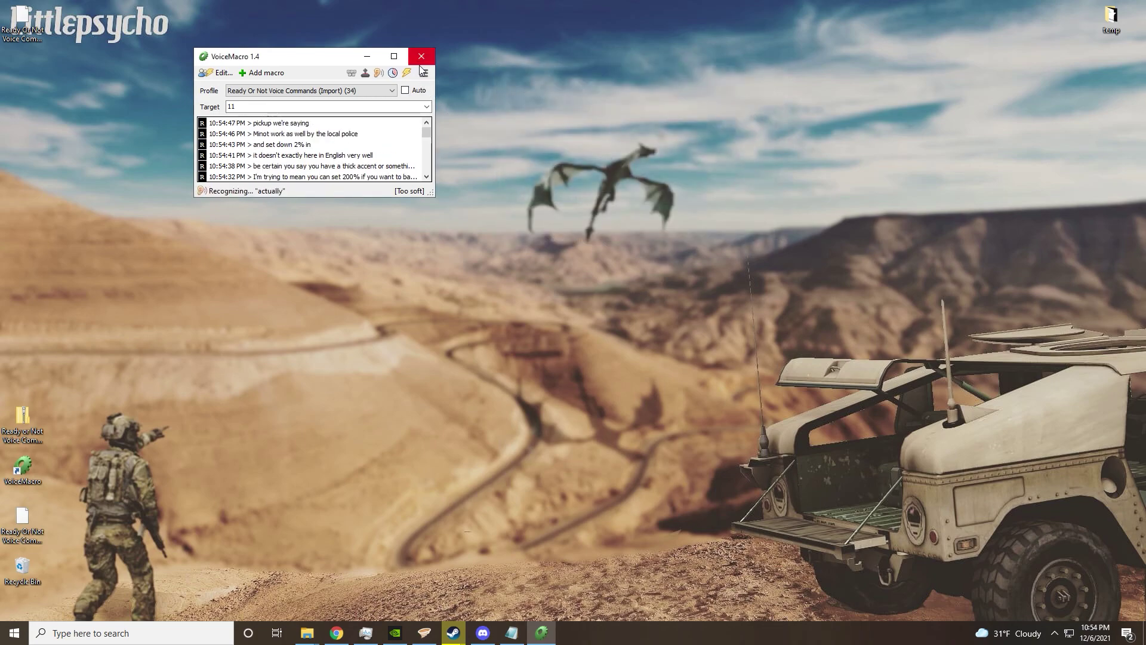